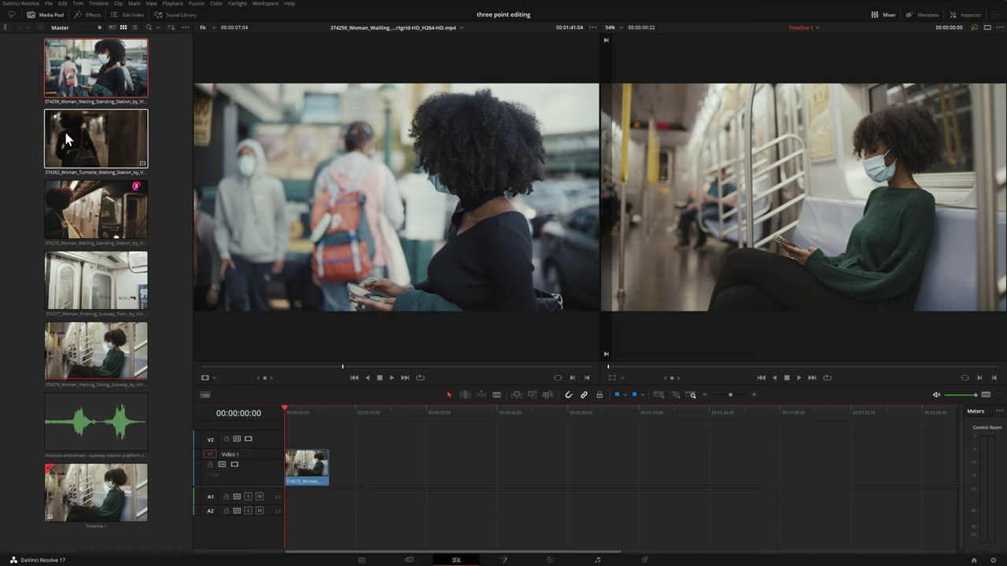
Step: Browse the turnstile and subway platform clips in the source viewer, ending with the street waiting clip loaded
double_click(91, 141)
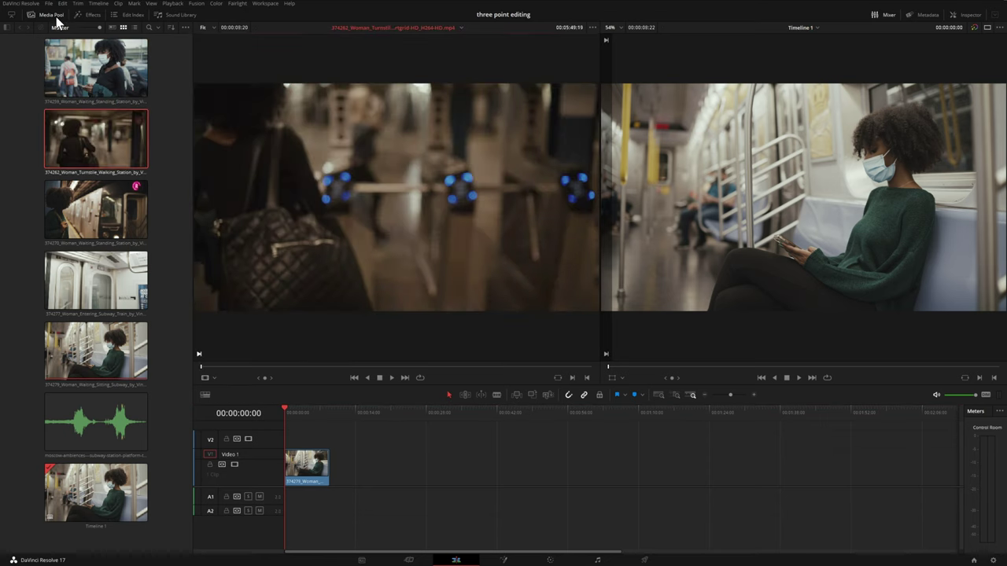
double_click(97, 212)
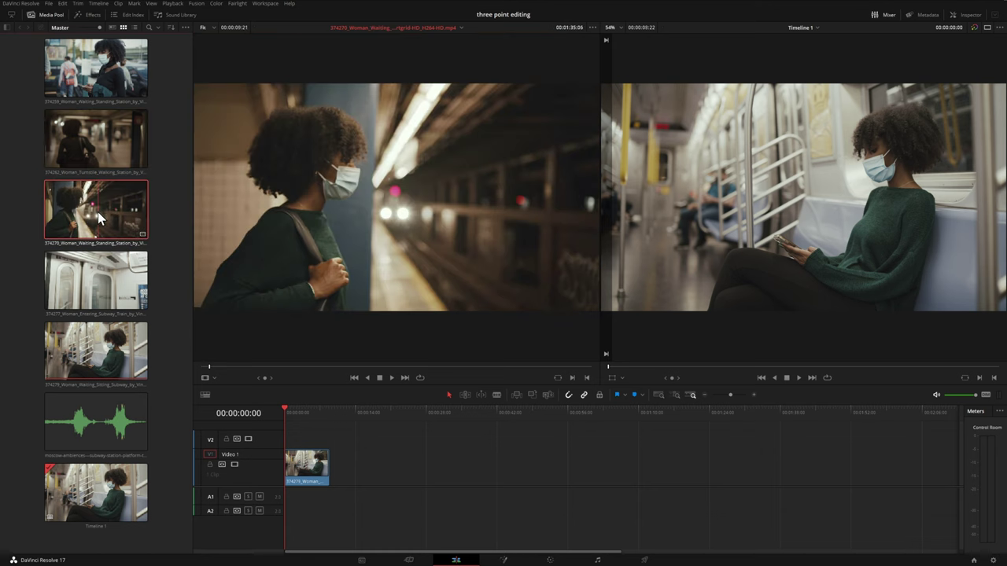
double_click(86, 72)
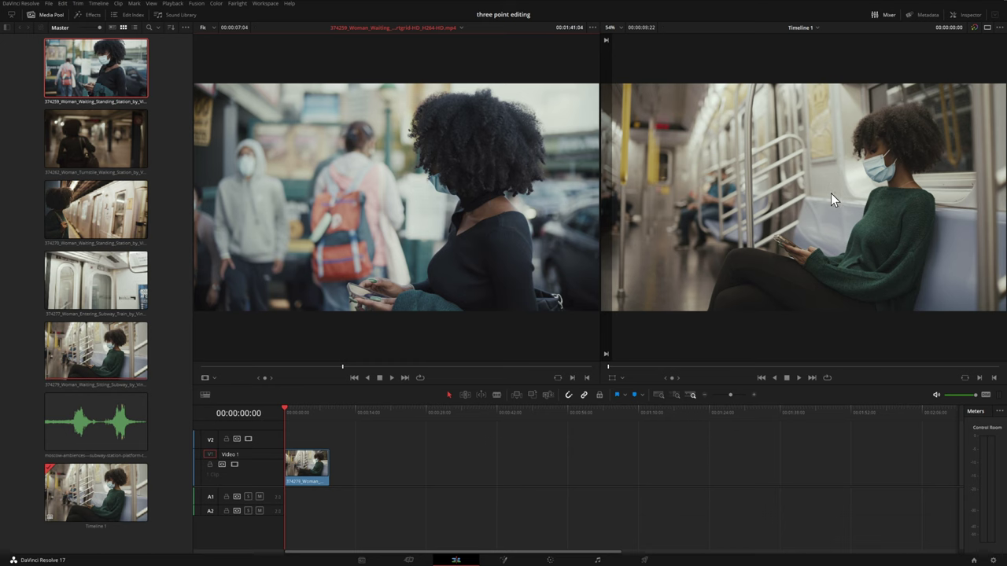
Step: Play the opening of the seated subway clip in the timeline and pause it
click(307, 426)
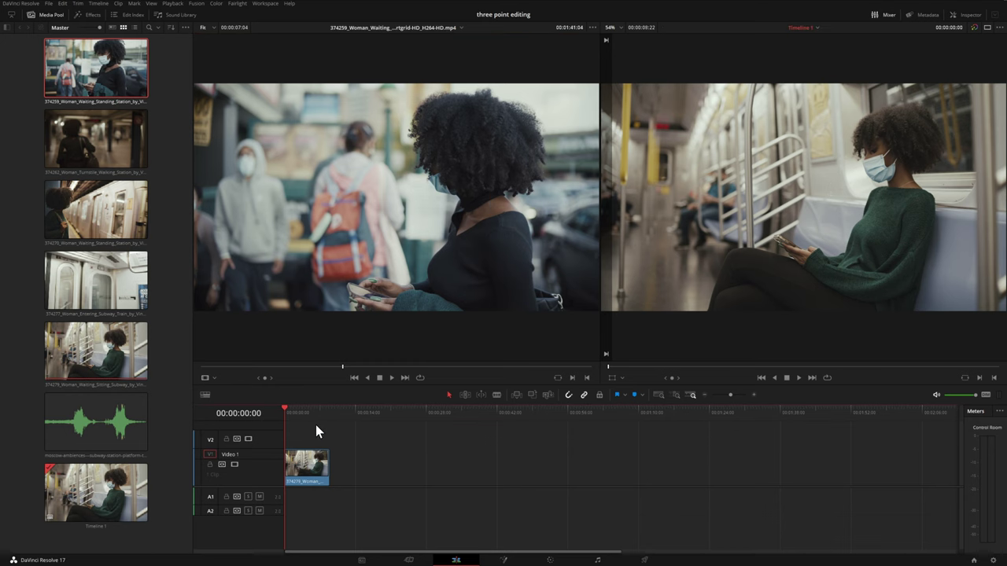
key(space)
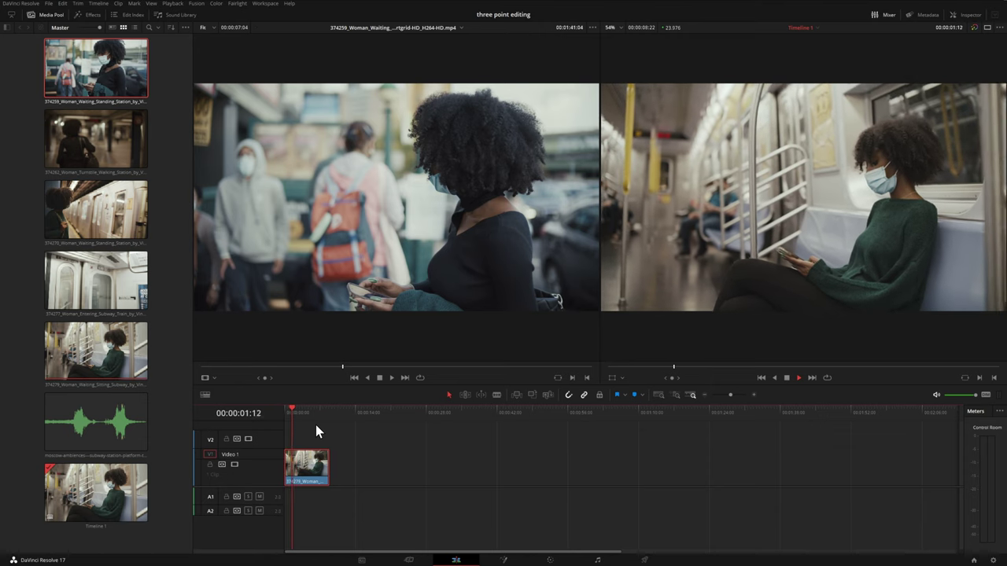
key(space)
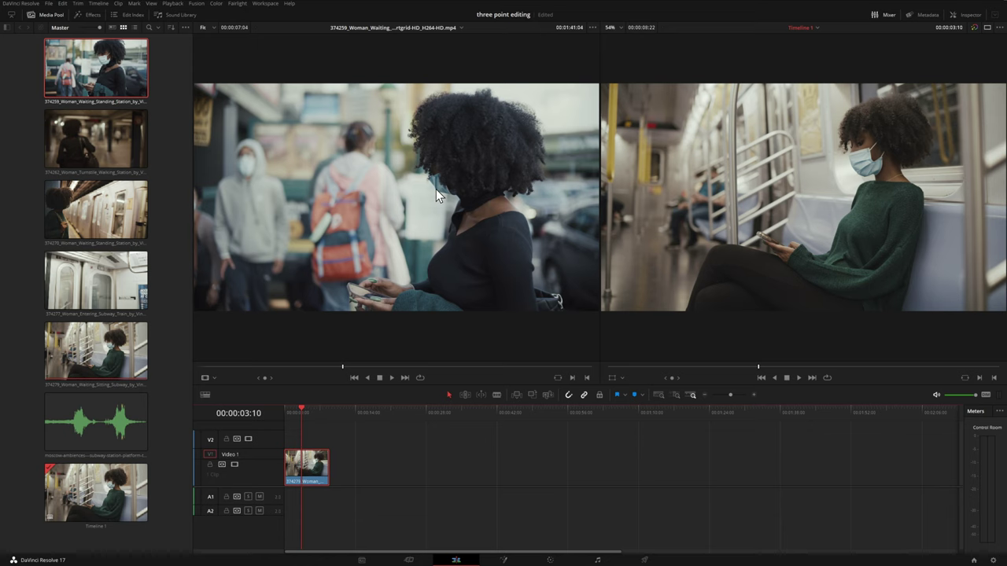
Step: Examine the edit types offered when bringing the source clip over the timeline viewer, without applying one
drag(436, 189, 889, 261)
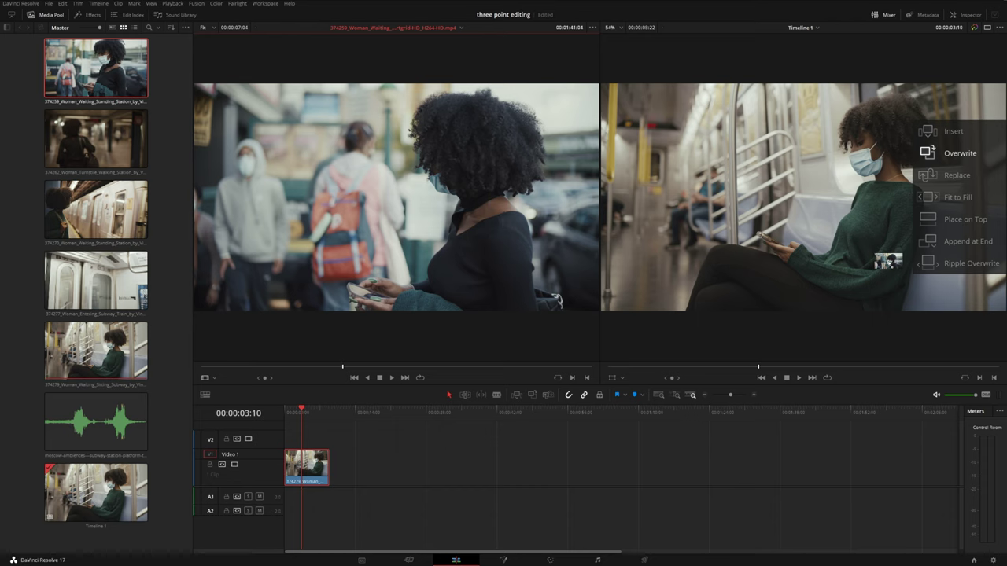
drag(889, 261, 480, 299)
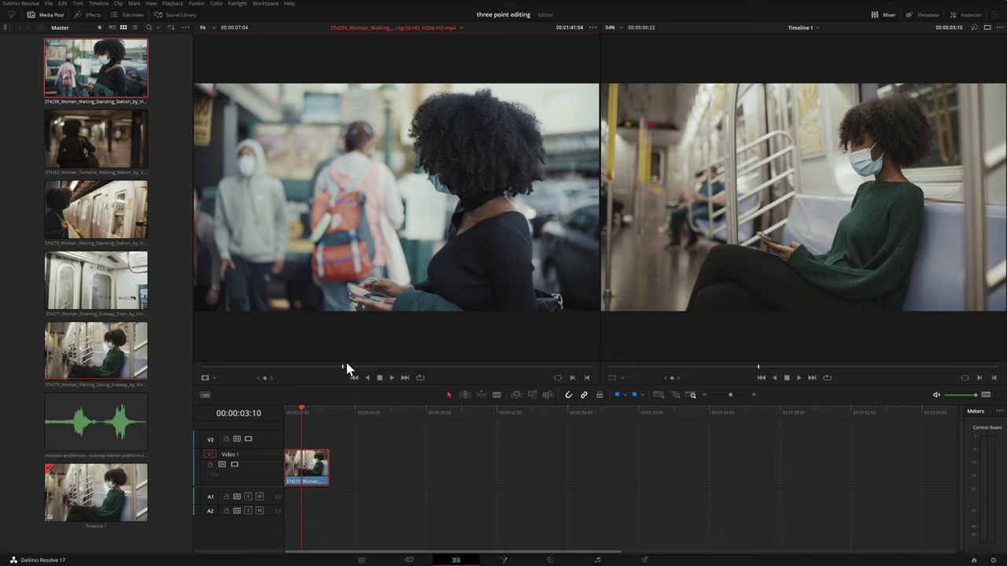
Step: Mark the street clip from 00:01:40:13 to 00:01:42:13 in the source viewer and append that range to the end of the timeline
drag(336, 367, 308, 367)
key(i)
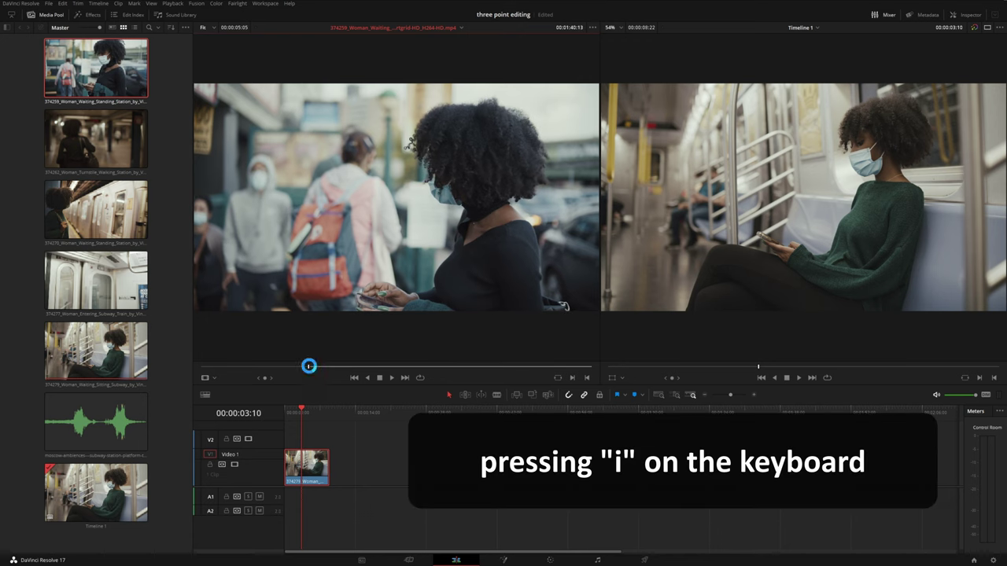
drag(325, 367, 287, 369)
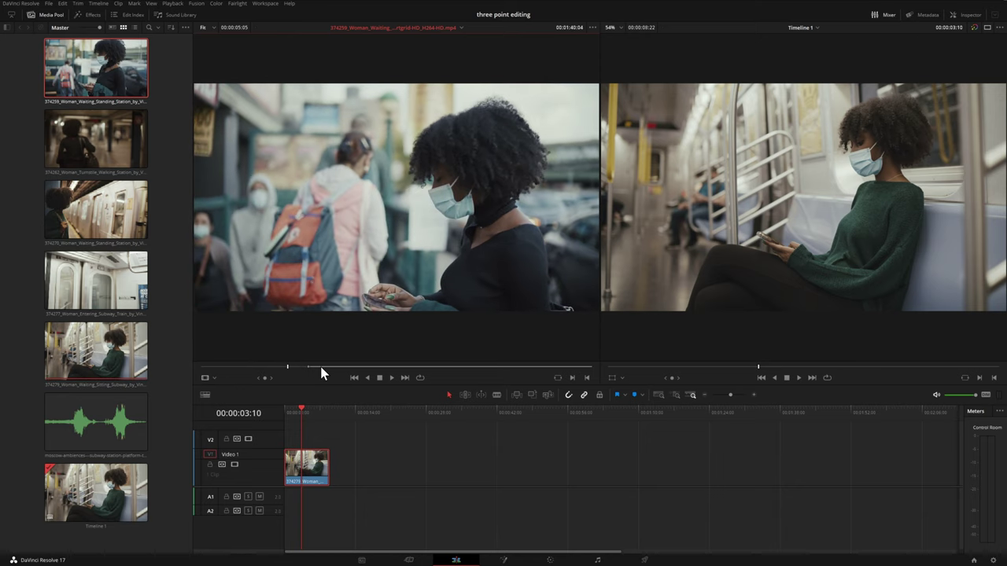
key(space)
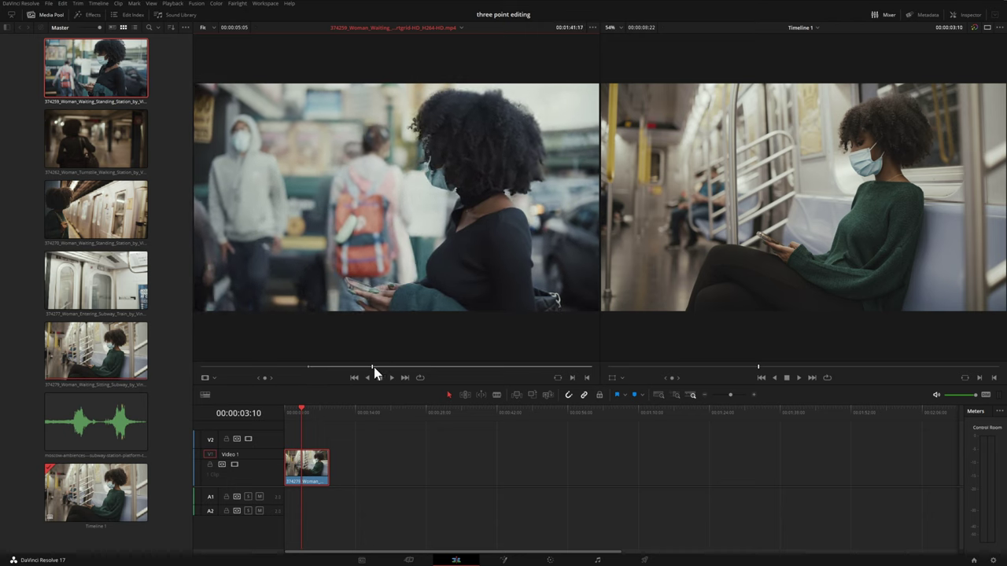
key(o)
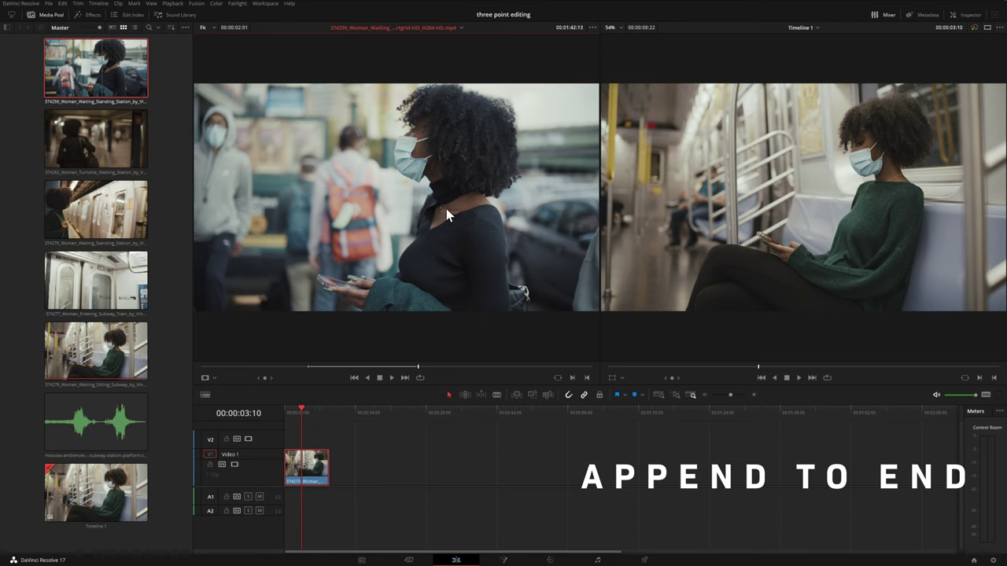
drag(423, 184, 944, 245)
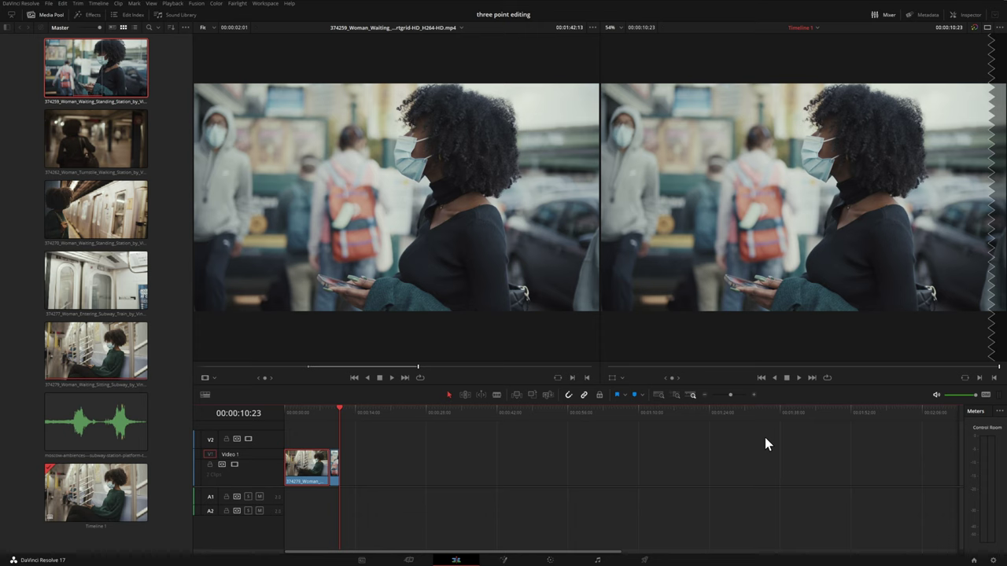
Step: Place the timeline playhead at 00:00:08:22, on the cut between the subway and street clips
click(755, 394)
click(755, 394)
click(755, 394)
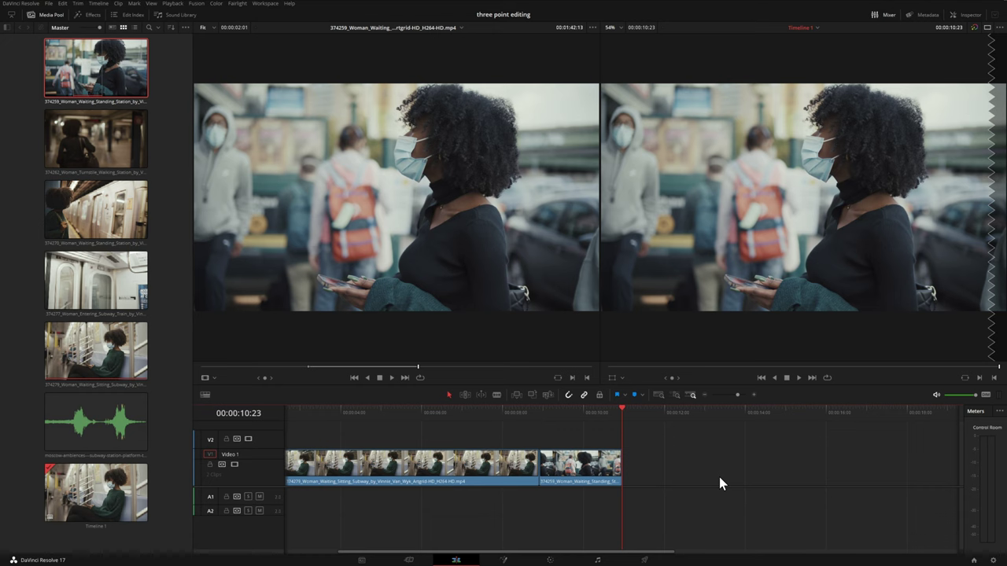
key(Up)
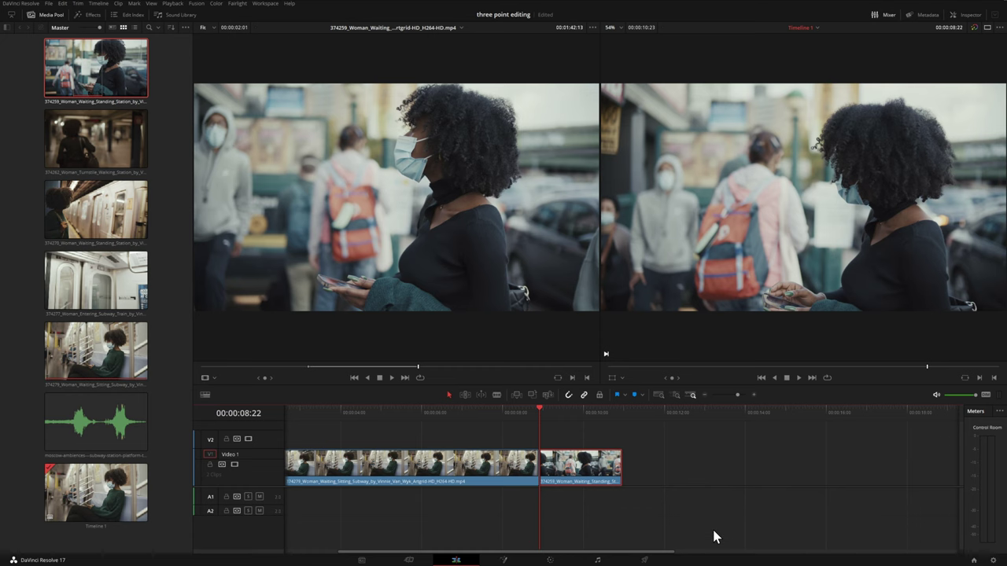
drag(559, 411, 586, 412)
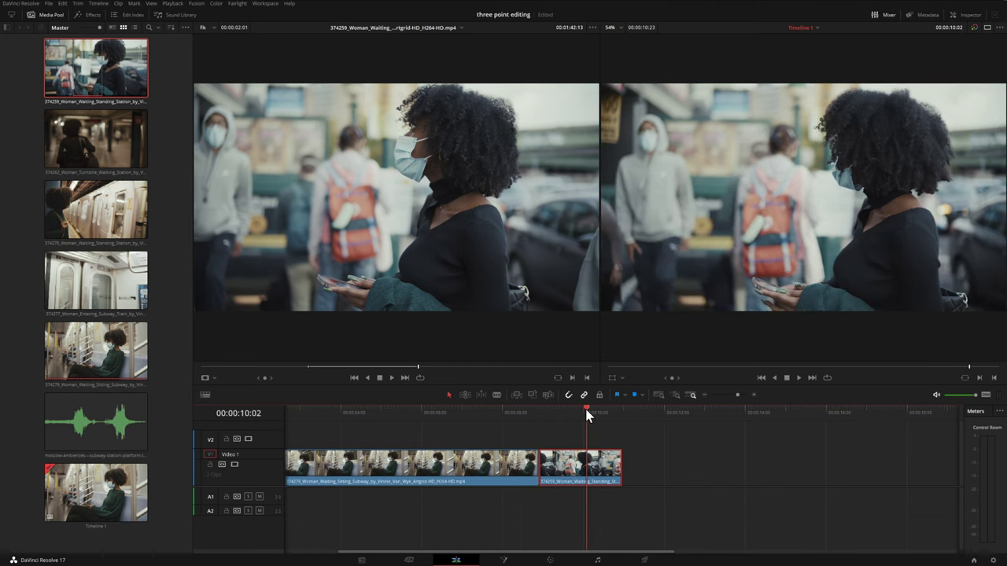
key(Up)
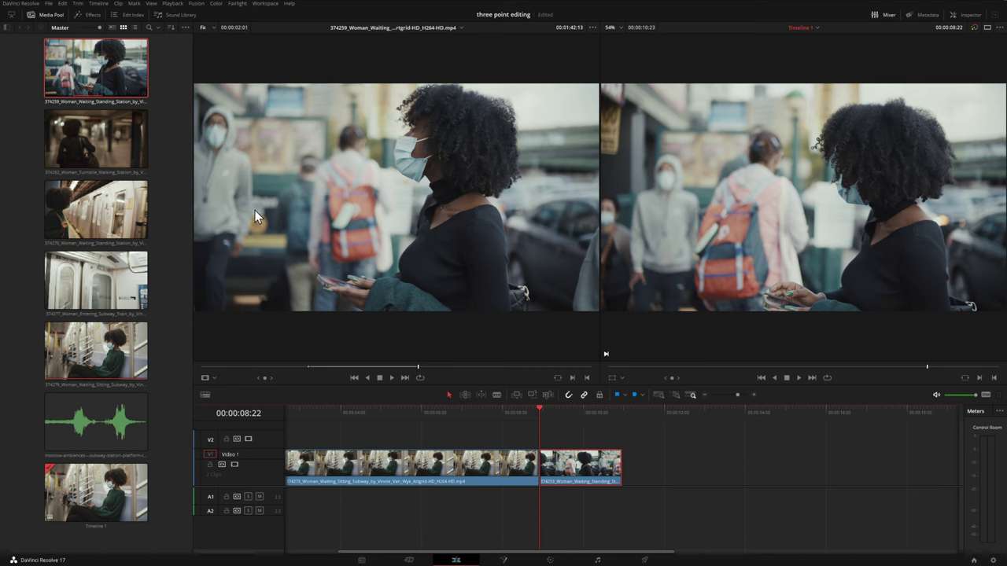
Step: Load the turnstile clip in the source viewer and mark a range 00:00:02:06 long with its out point at 00:05:53:17
click(99, 142)
drag(209, 369, 374, 378)
key(i)
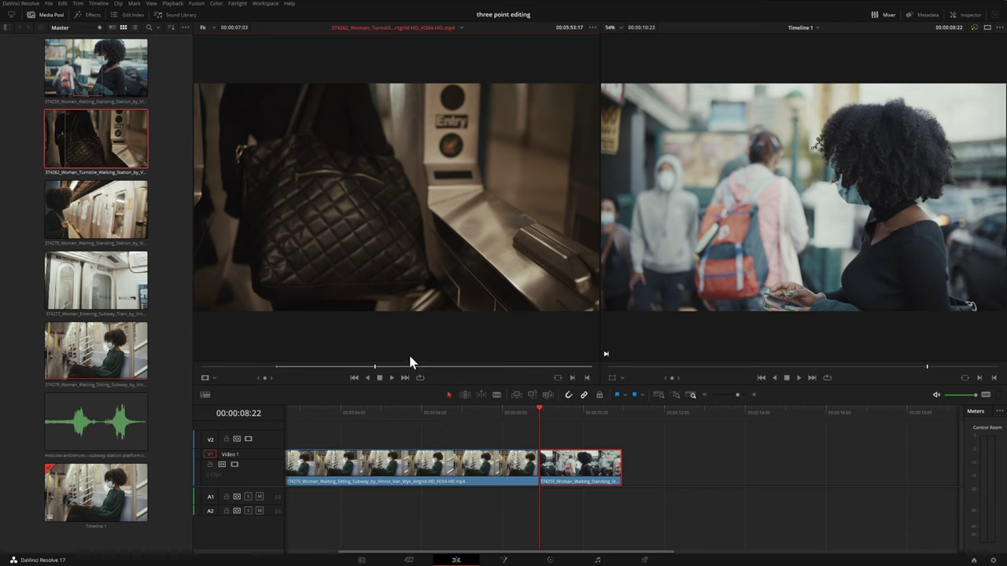
key(o)
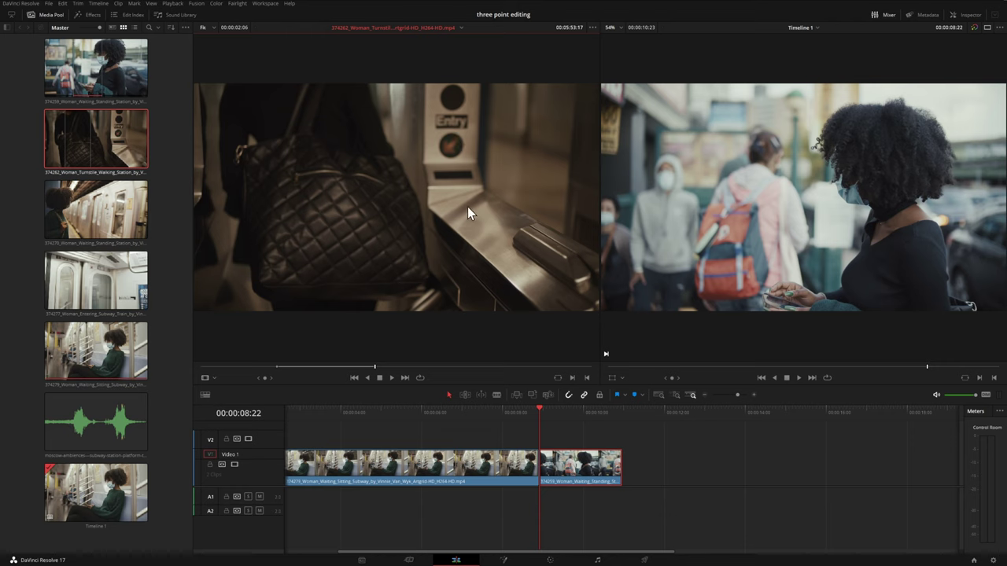
Step: Try an Insert edit of the marked turnstile range at the playhead, and undo it
drag(443, 194, 982, 134)
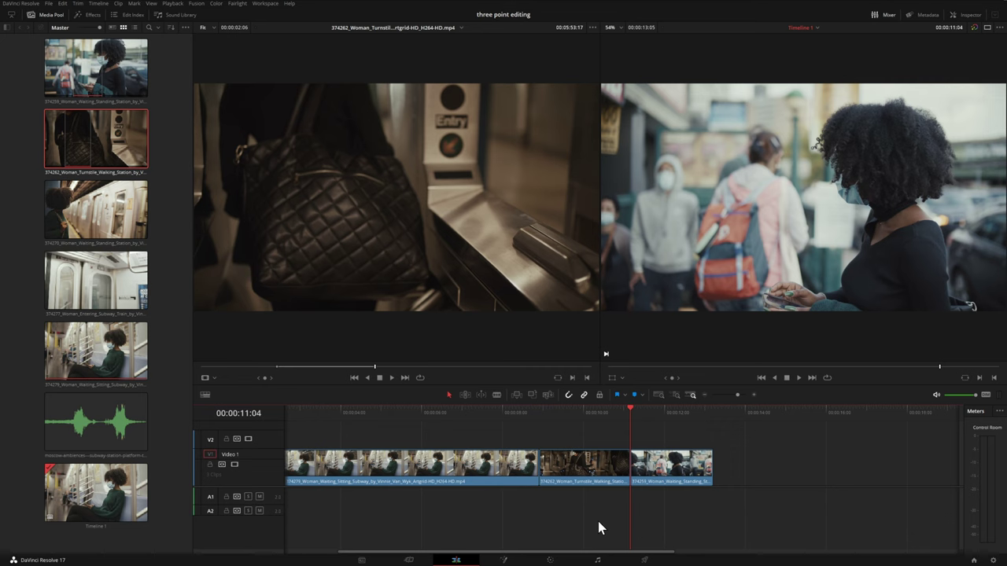
key(ctrl+z)
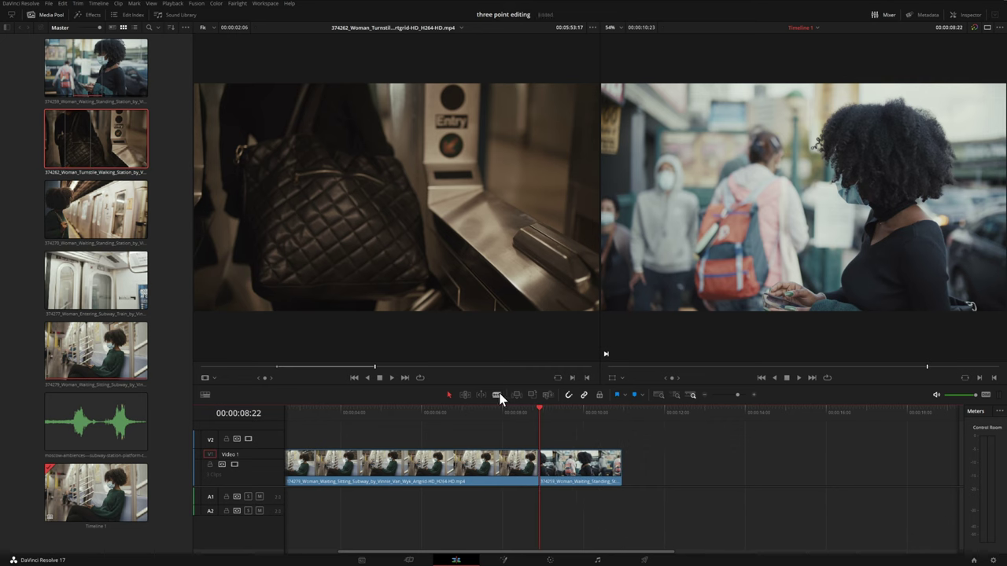
Step: Place the marked turnstile clip manually between the subway and street clips on Video 1 and close the leftover gap
drag(424, 148, 751, 469)
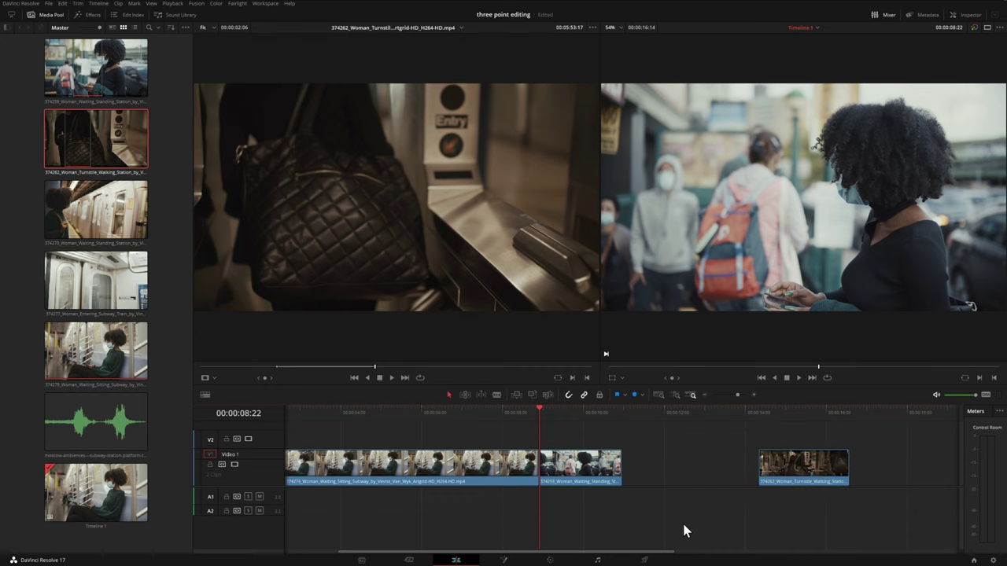
drag(572, 480, 692, 484)
drag(775, 481, 560, 475)
click(642, 474)
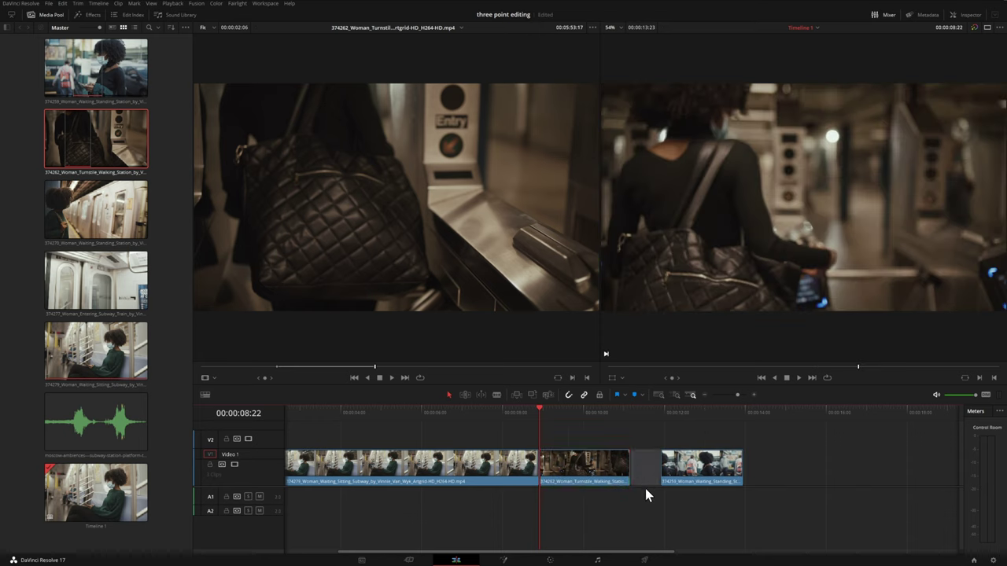
key(Delete)
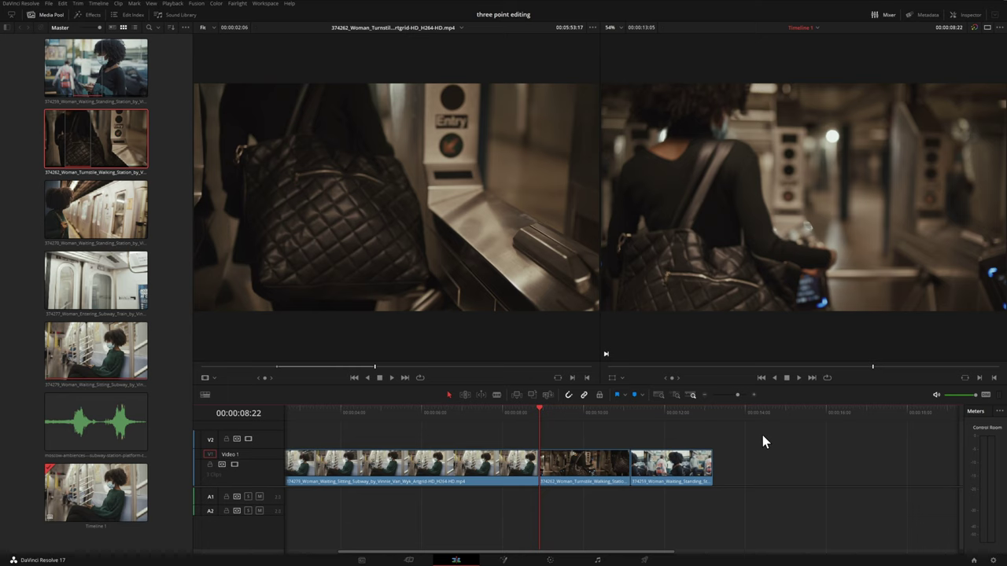
Step: Mark an out point at 00:00:16:00 on the timeline and insert the marked turnstile range so that it ends there
drag(786, 417, 827, 420)
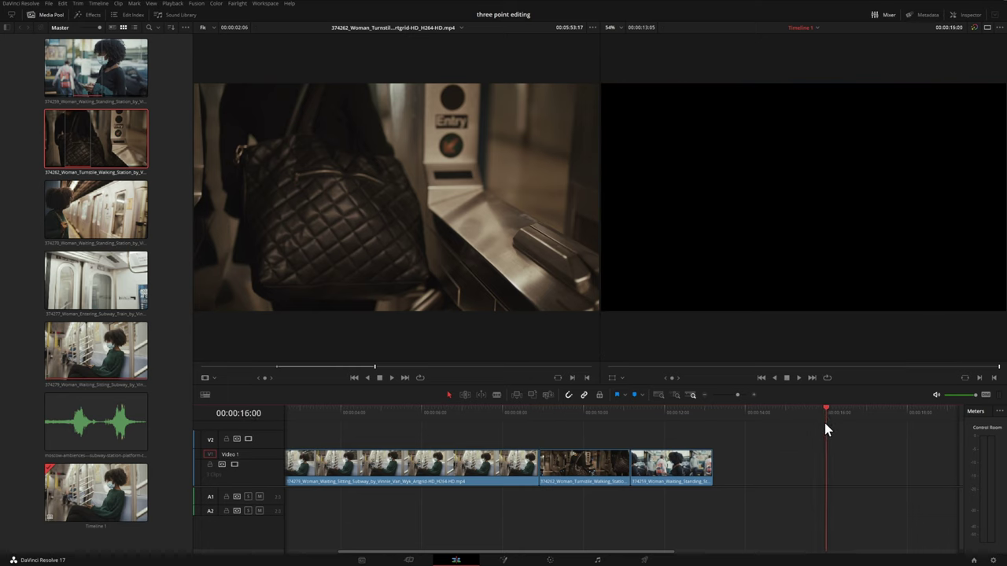
key(o)
click(506, 229)
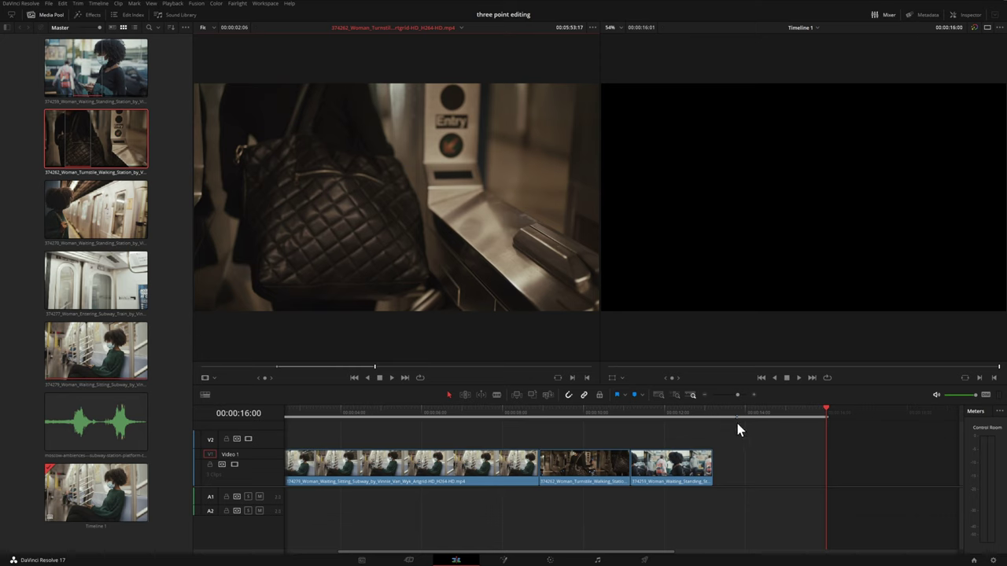
click(154, 6)
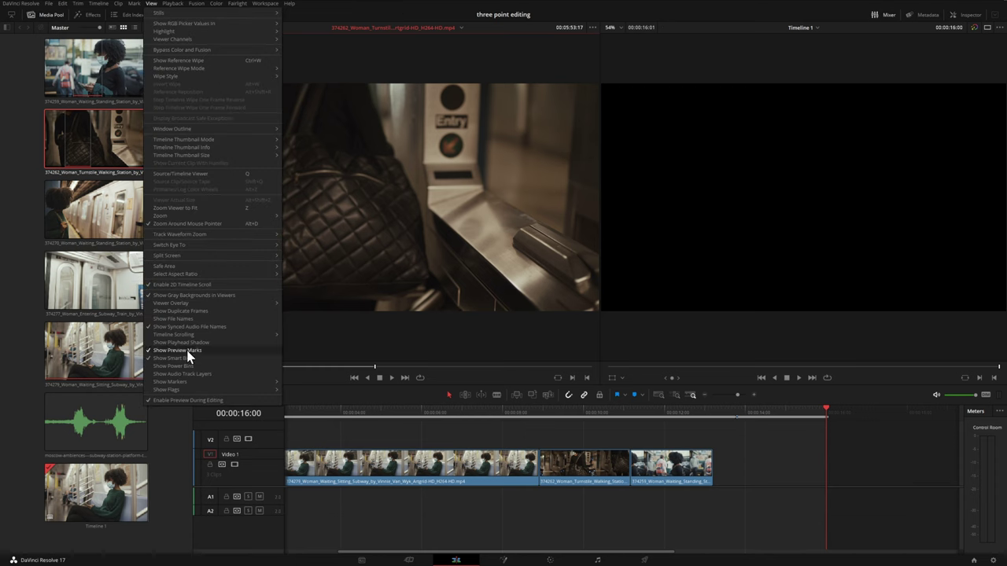
click(698, 353)
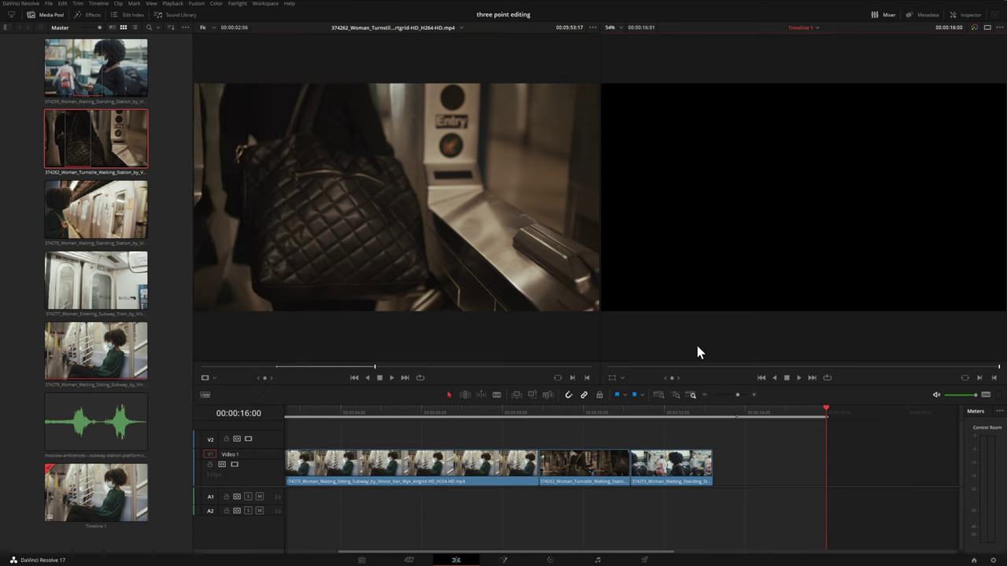
click(391, 180)
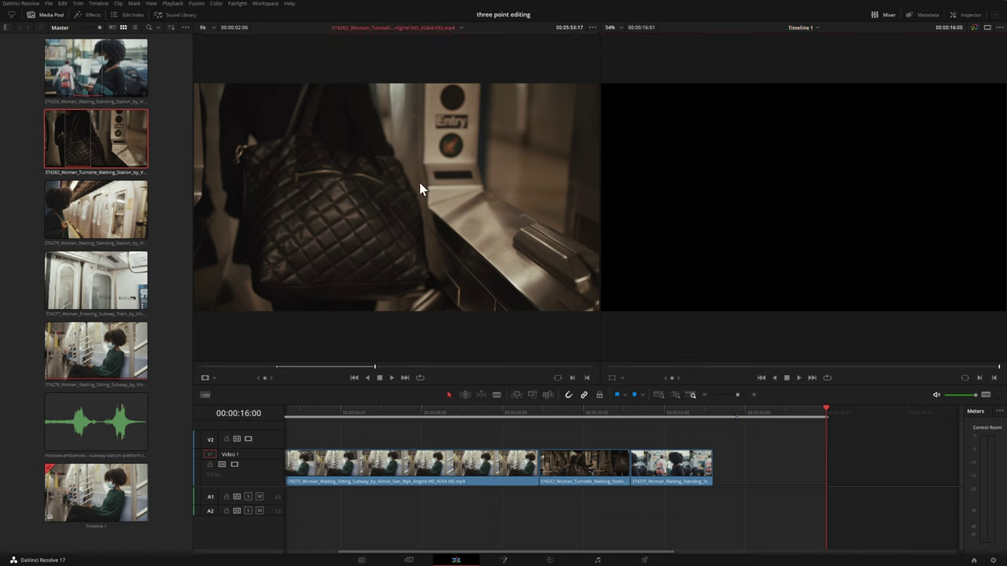
drag(398, 181, 968, 130)
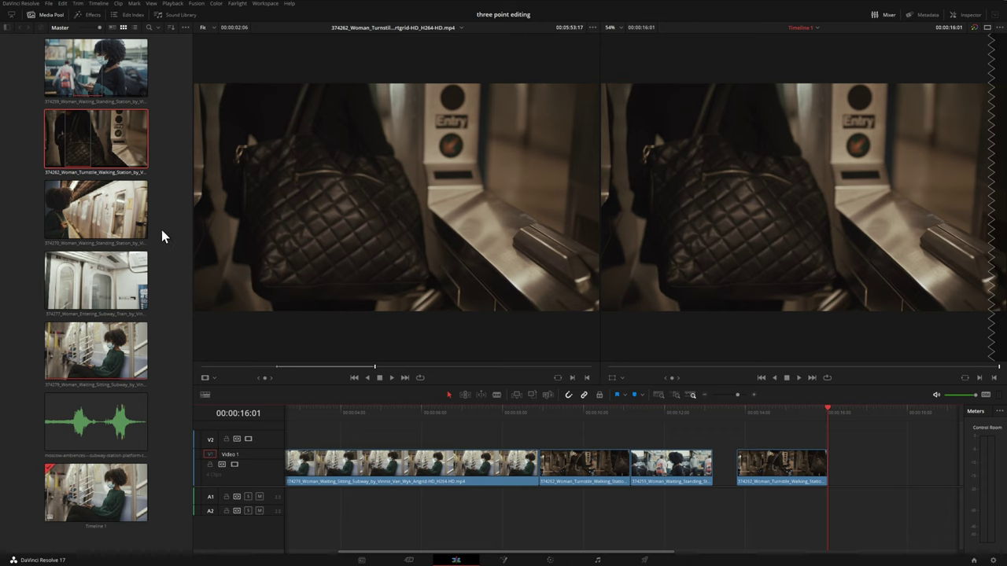
Step: Load the clip of the woman entering the train and mark its in point at 00:03:51:01
click(88, 291)
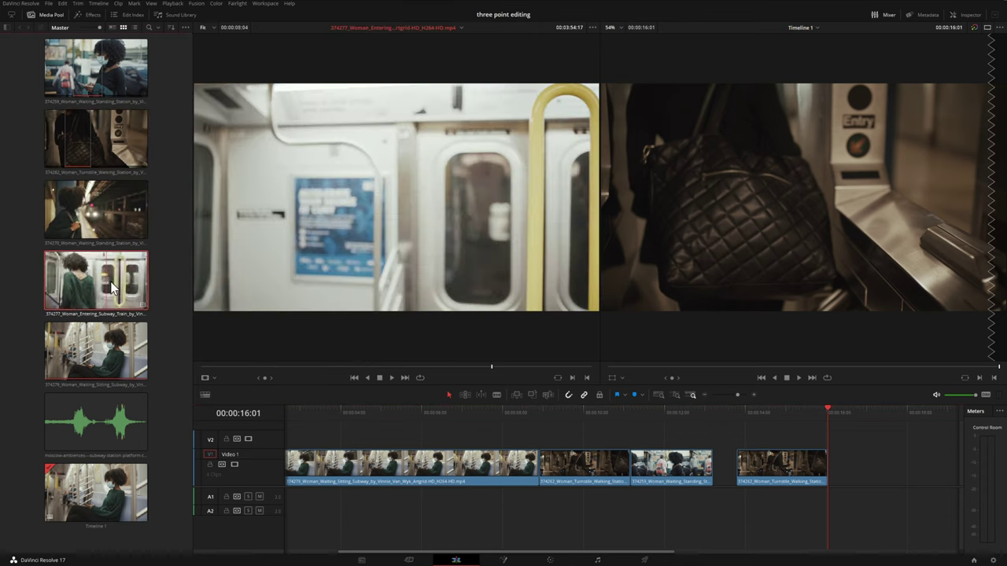
click(220, 368)
drag(220, 367, 316, 369)
key(i)
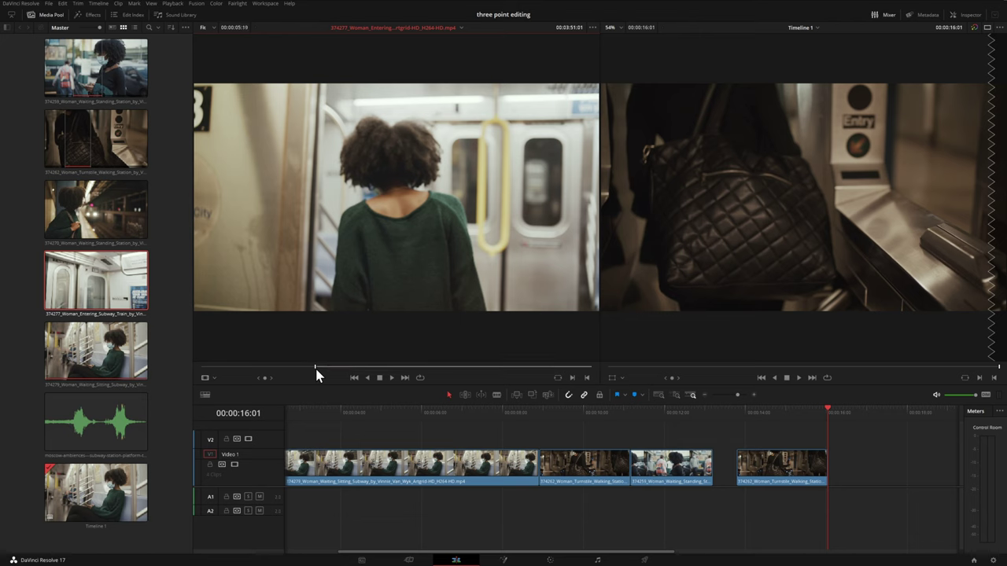
Step: Mark the timeline gap from 00:00:13:05 to 00:00:13:19 and insert the train-entering clip into that range
click(711, 407)
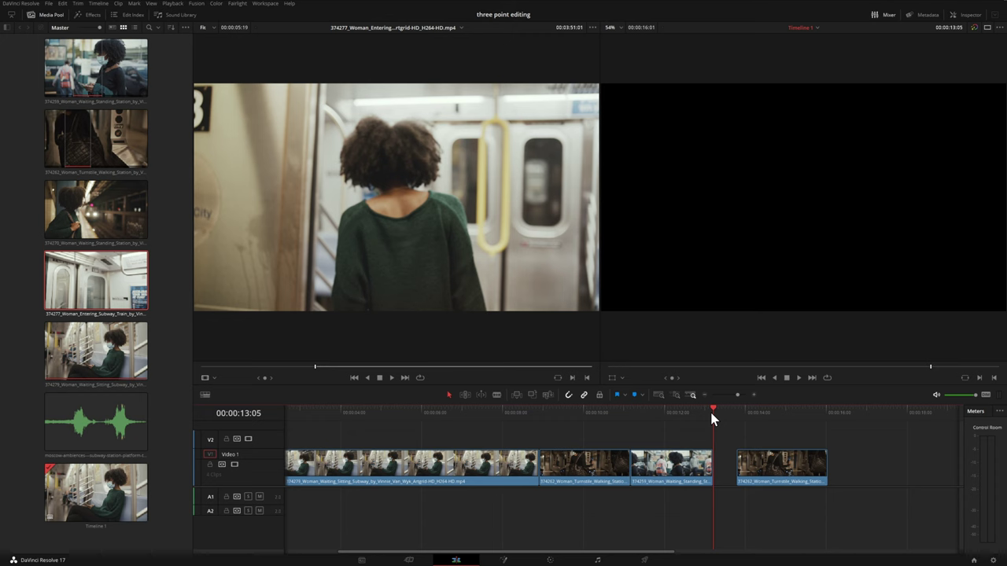
key(i)
click(737, 410)
key(o)
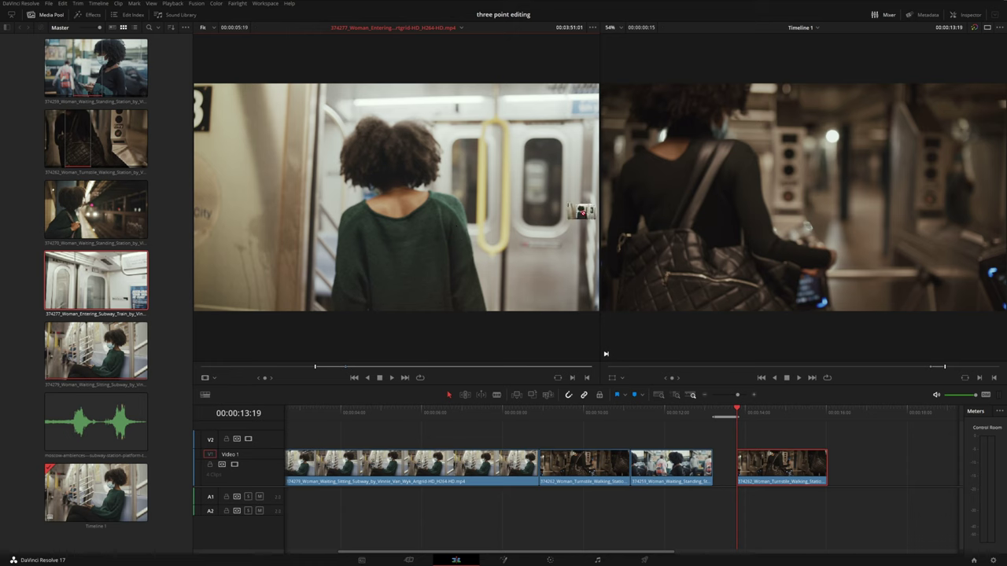
drag(578, 210, 971, 139)
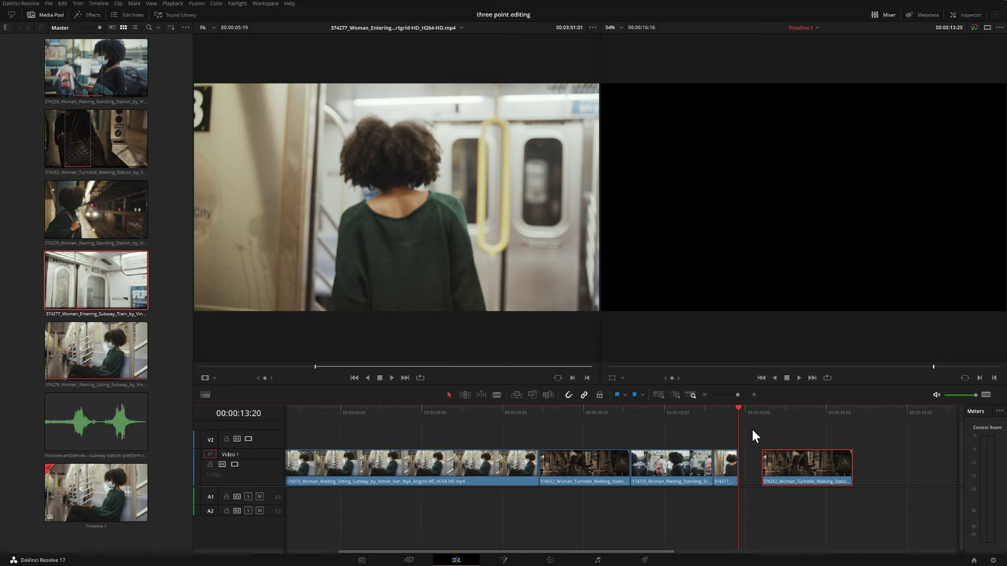
Step: Undo the last insert and overwrite the marked gap from 00:00:13:05 to 00:00:13:19 with the train-entering clip
key(ctrl+z)
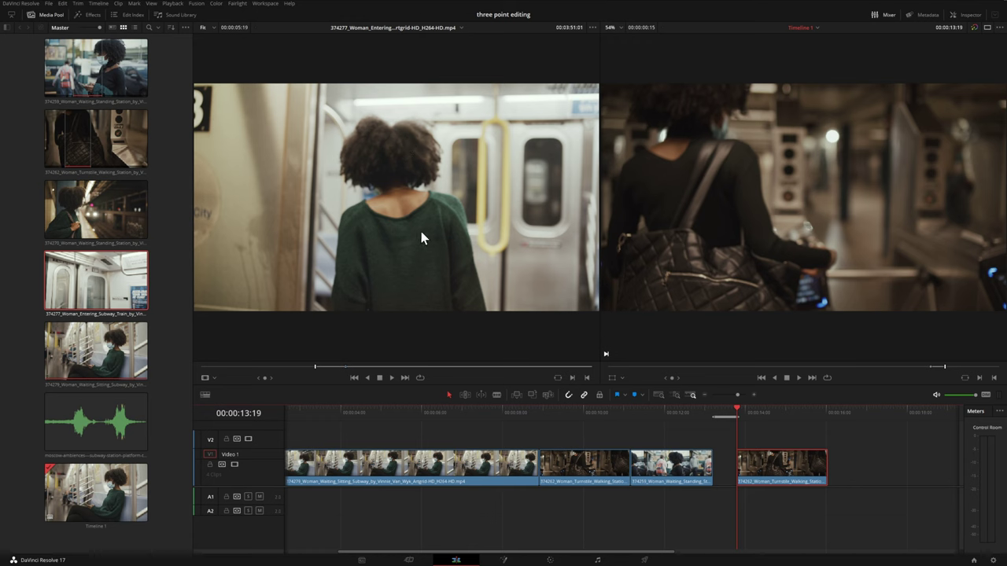
drag(416, 247, 979, 155)
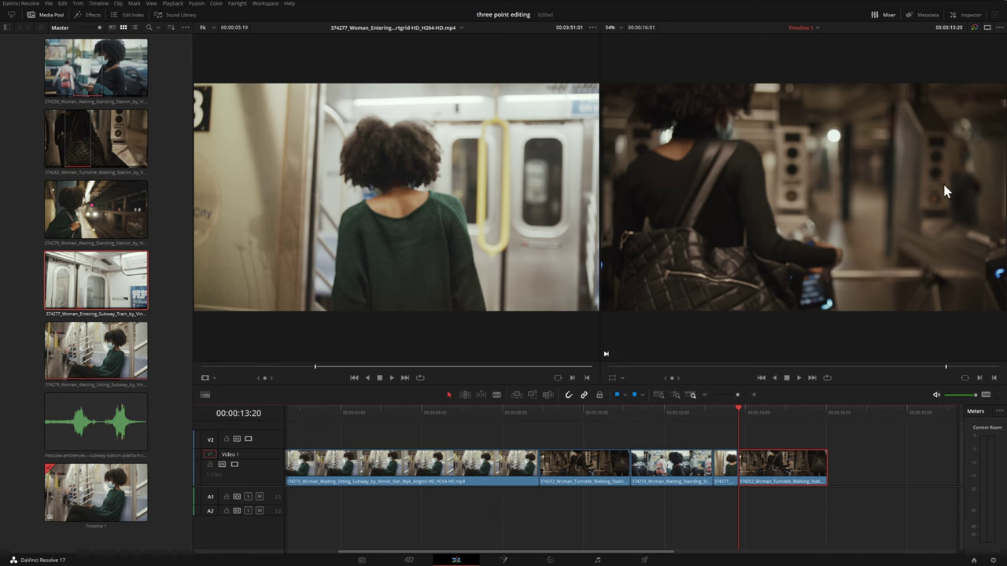
click(714, 411)
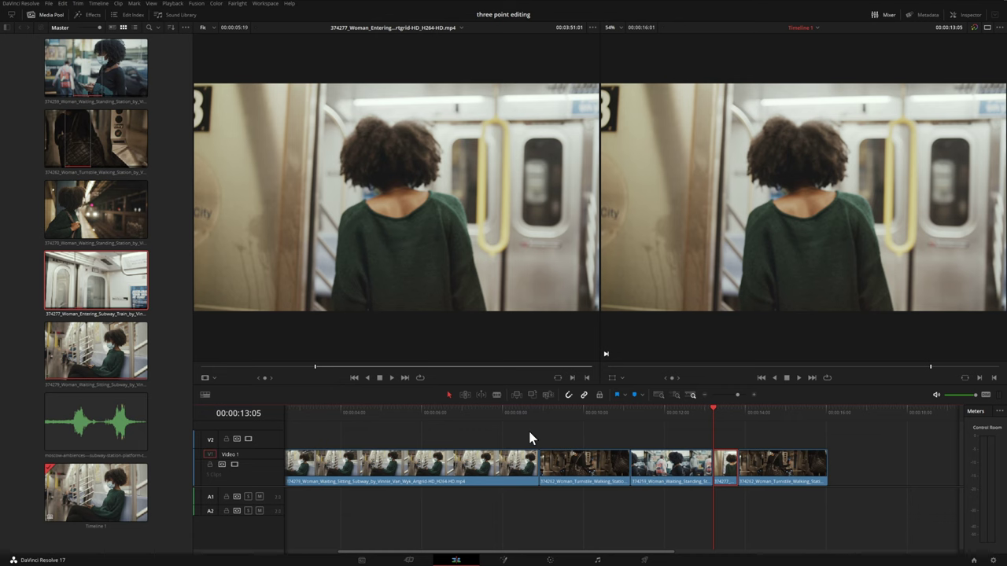
Step: Mark the range of the first turnstile clip on the timeline and overwrite it with the train-entering clip
mouse_move(537, 415)
mouse_down()
mouse_move(600, 409)
mouse_move(556, 411)
mouse_up()
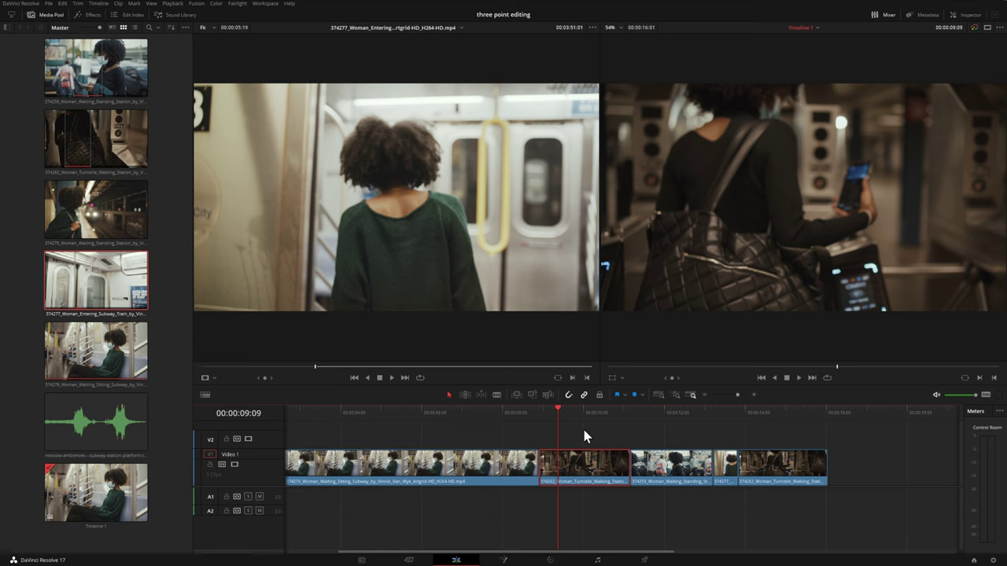
key(x)
drag(487, 231, 972, 154)
click(575, 409)
mouse_move(576, 409)
mouse_down()
mouse_move(558, 409)
mouse_move(566, 412)
mouse_up()
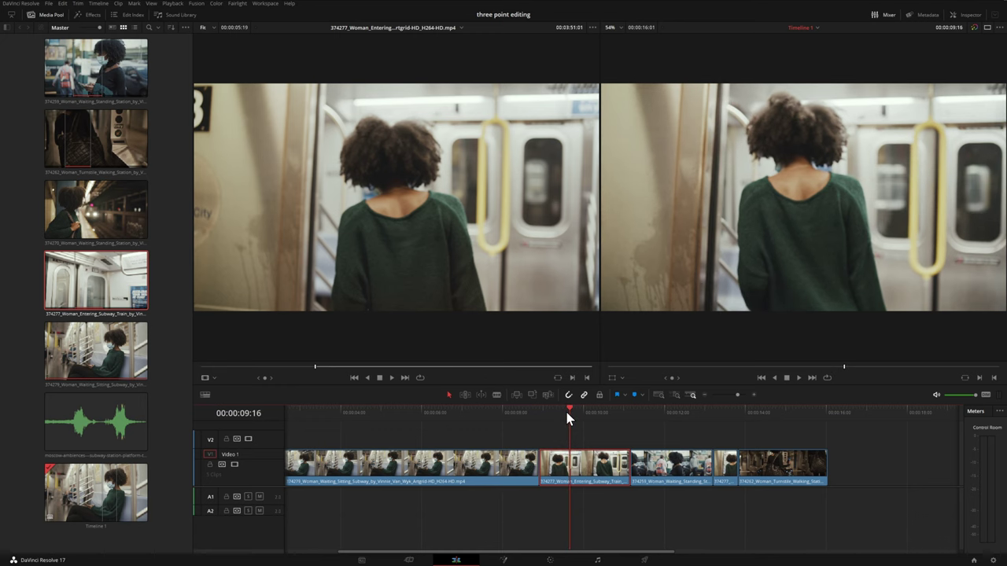
key(Up)
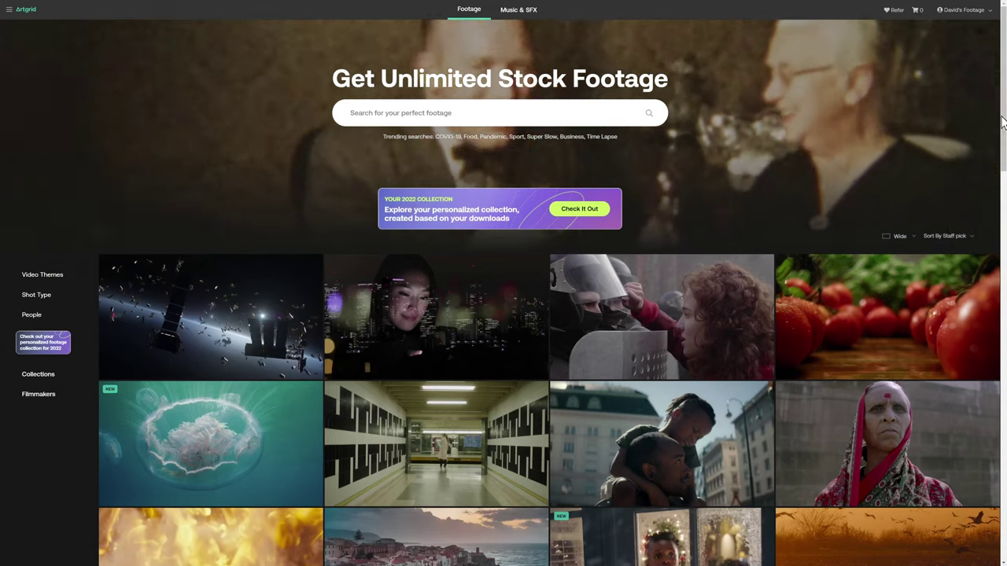
Step: Switch to the Artgrid website and filter the stock footage by the Arts video theme and Male gender
scroll(1004, 143, down, 1)
drag(1004, 143, 1000, 227)
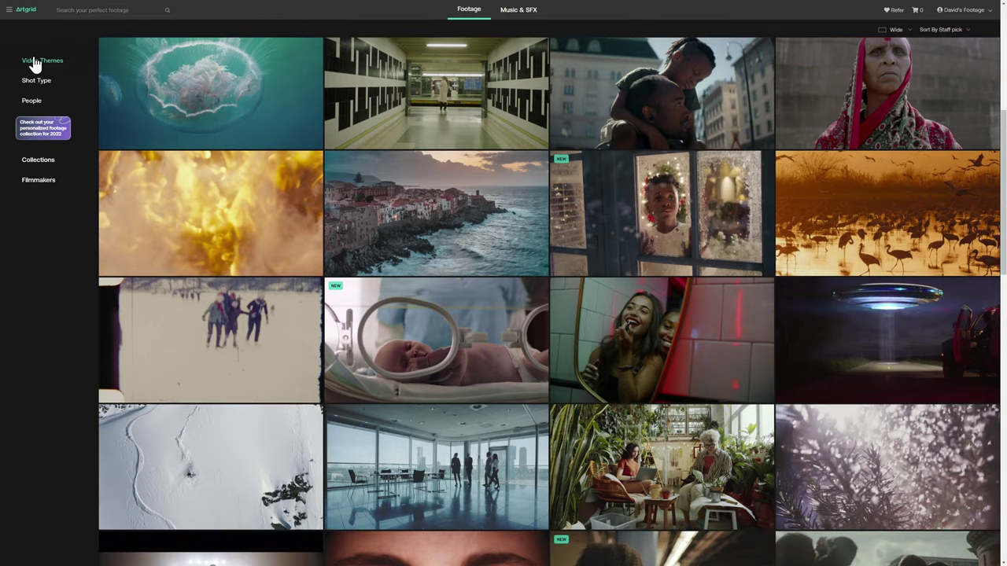
click(42, 63)
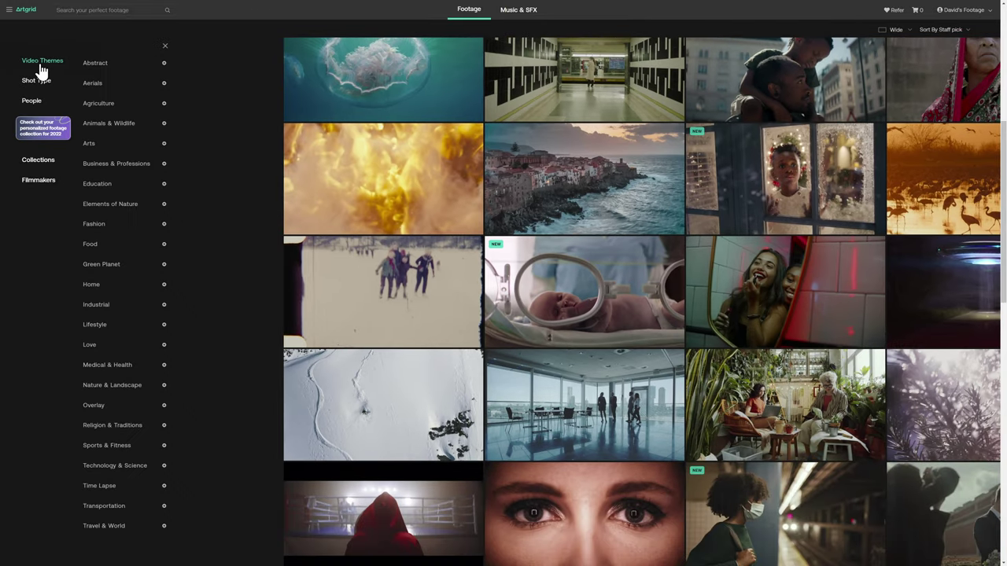
click(90, 146)
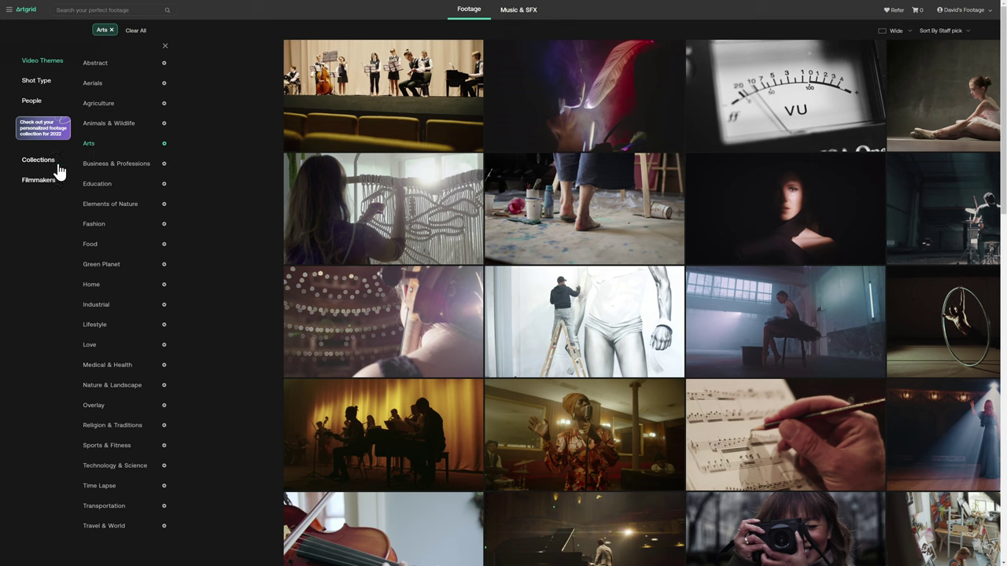
click(35, 103)
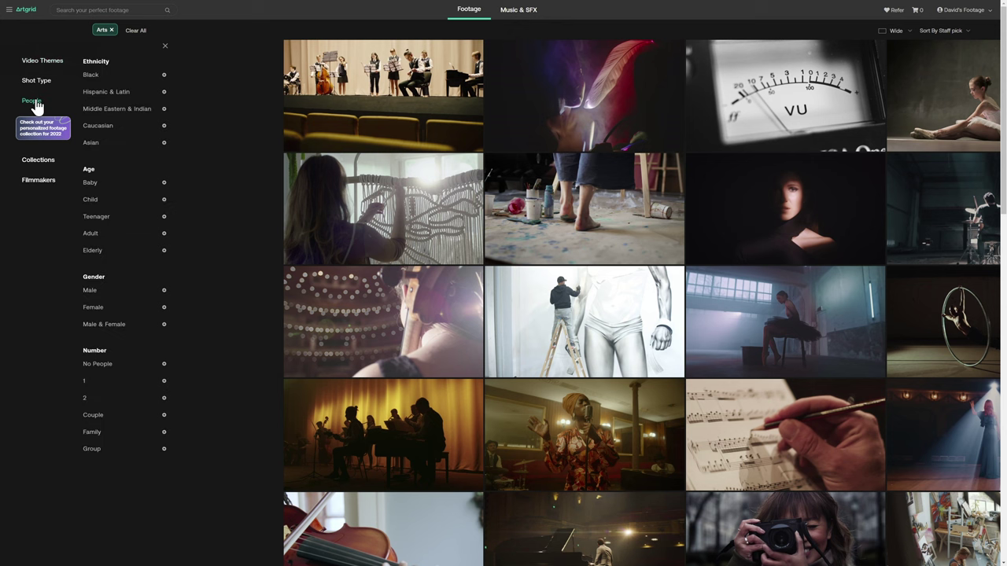
click(89, 291)
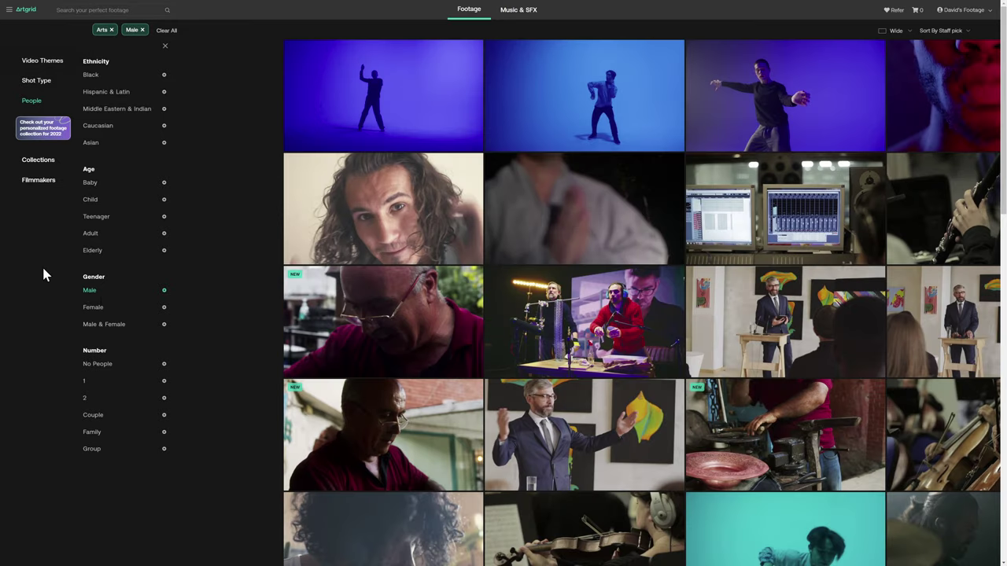
Step: Browse the curated footage collections and look through the clips of the Blue collection
click(37, 161)
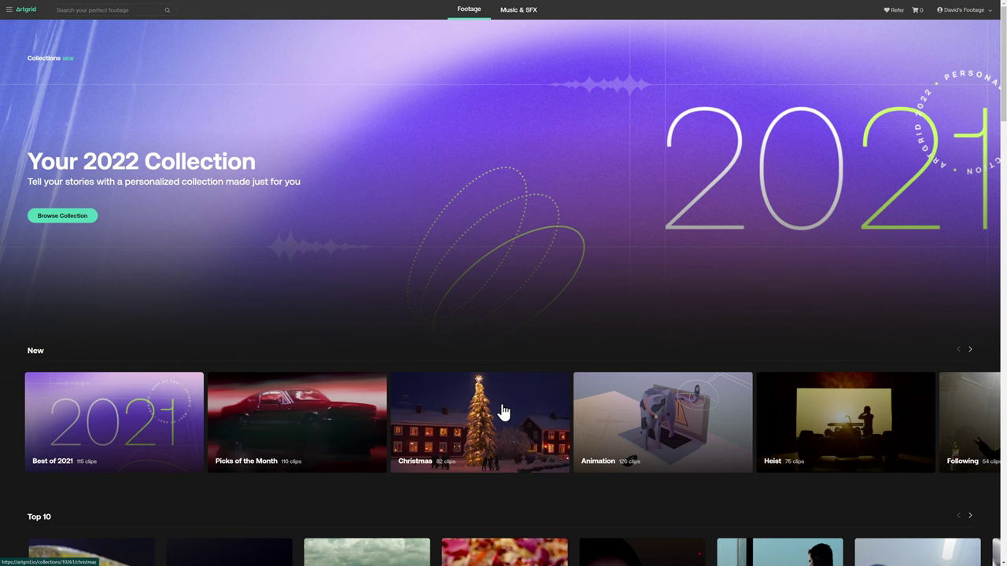
scroll(504, 411, down, 3)
scroll(502, 412, down, 2)
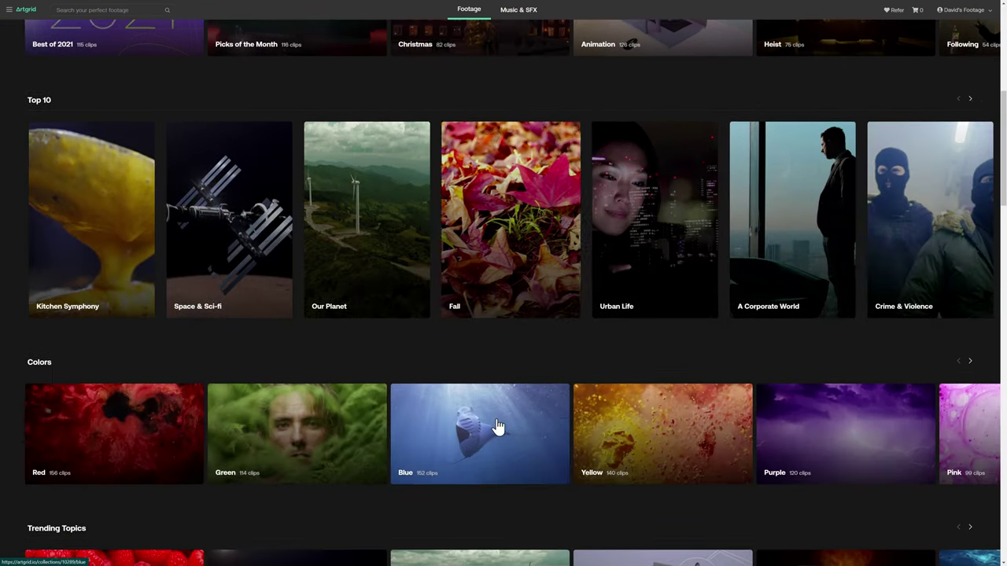
click(493, 425)
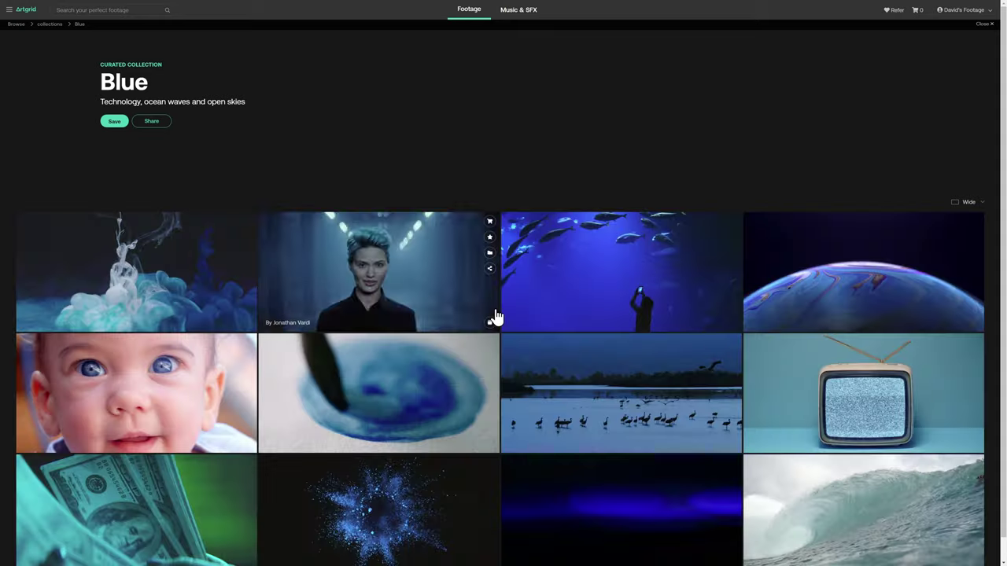
scroll(494, 315, down, 1)
scroll(495, 314, down, 4)
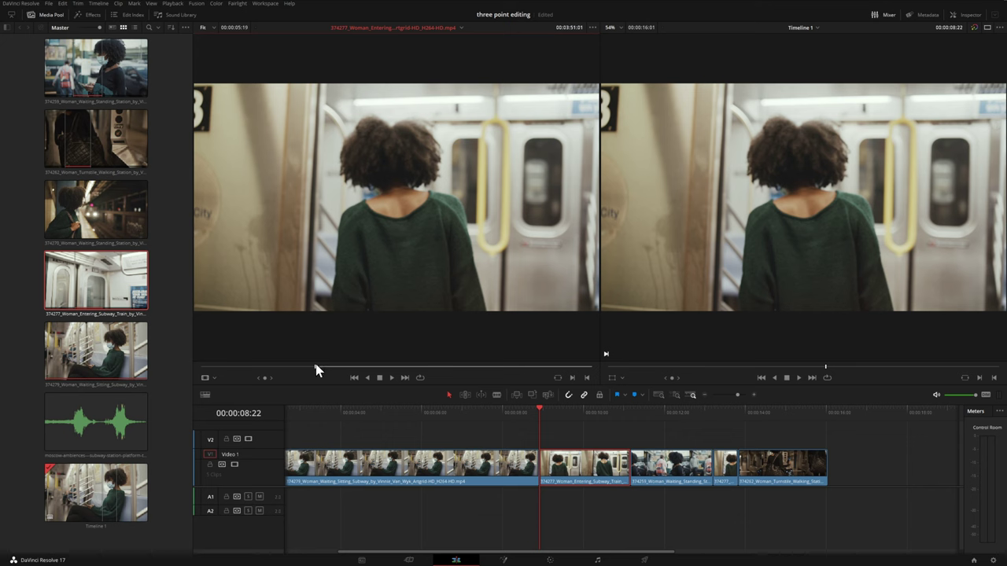
Step: Replace the last turnstile clip with the train-entering clip, aligning source frame 00:03:53:19 with timeline position 00:00:15:06
drag(322, 368, 447, 367)
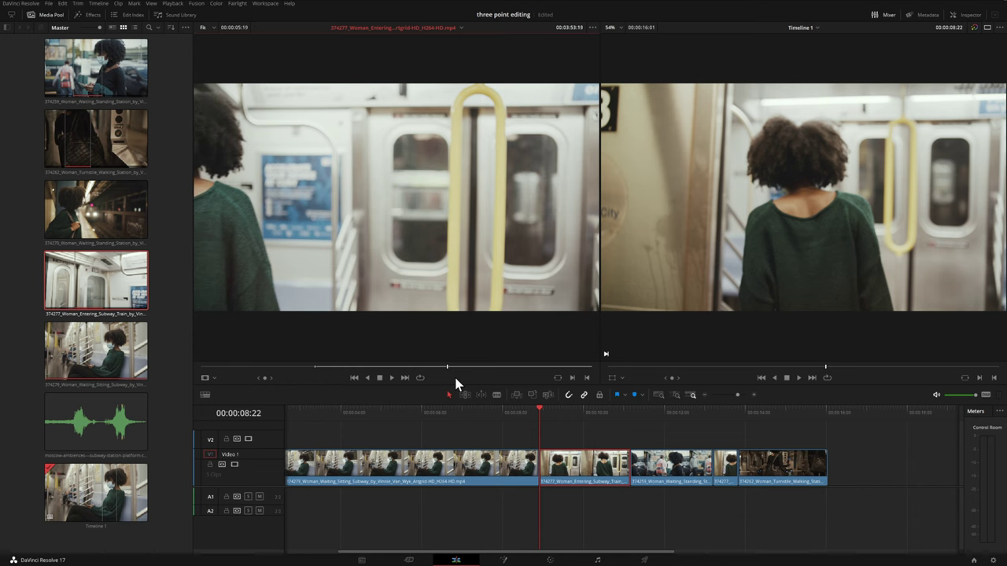
drag(574, 421, 795, 421)
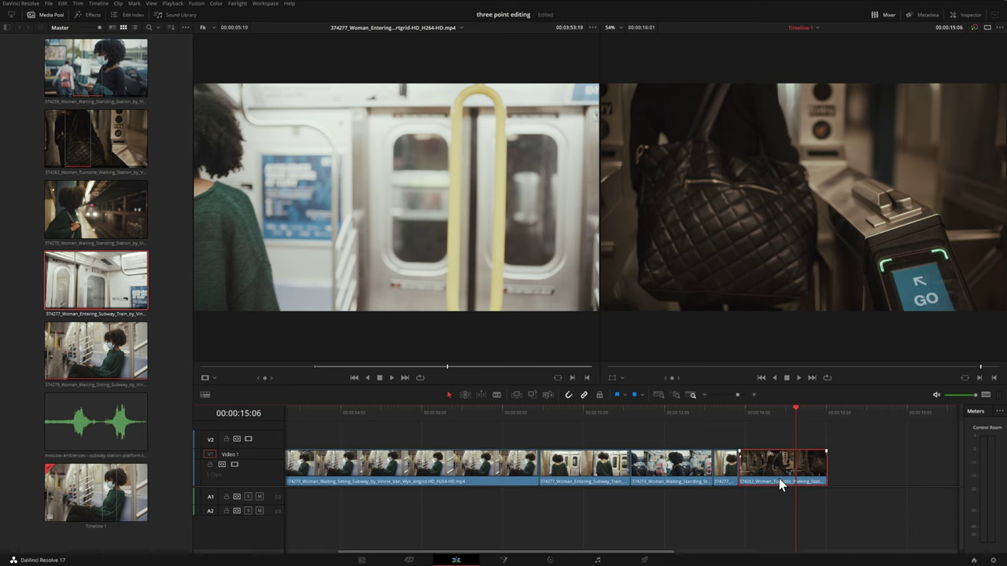
drag(455, 207, 925, 174)
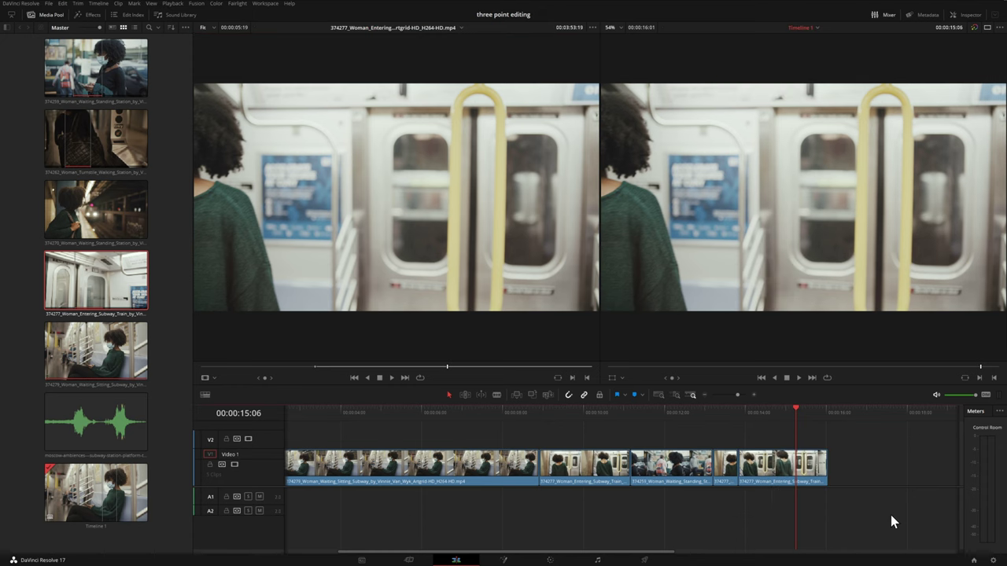
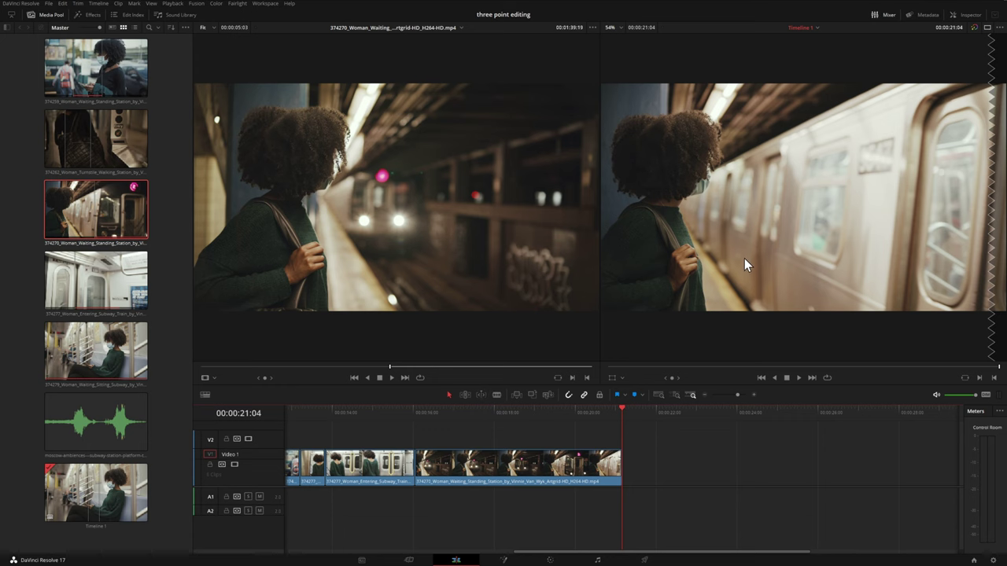
Step: Load the subway station ambience audio and mark its in point at 01:04:33:15, just before the first swell
drag(439, 413, 418, 414)
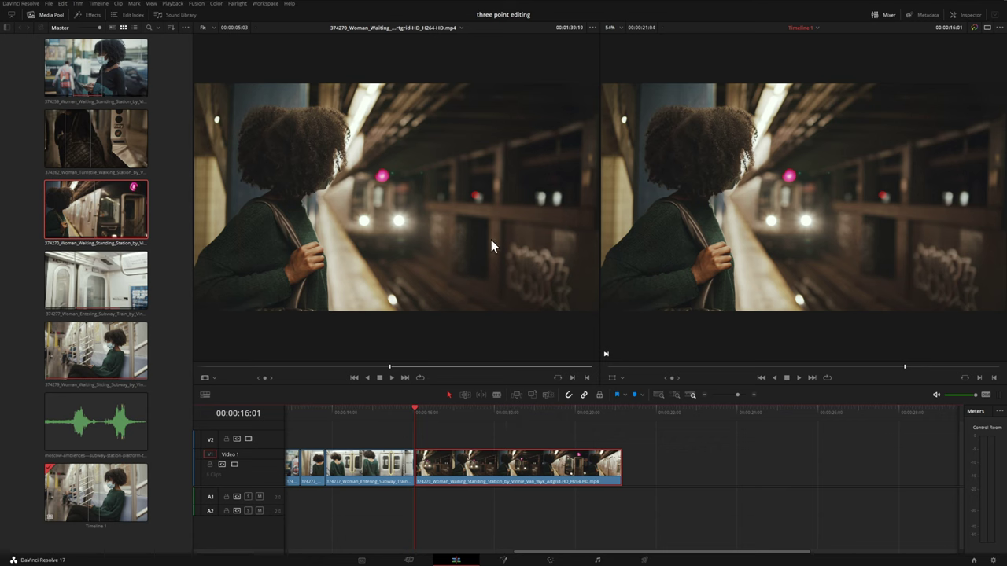
double_click(93, 422)
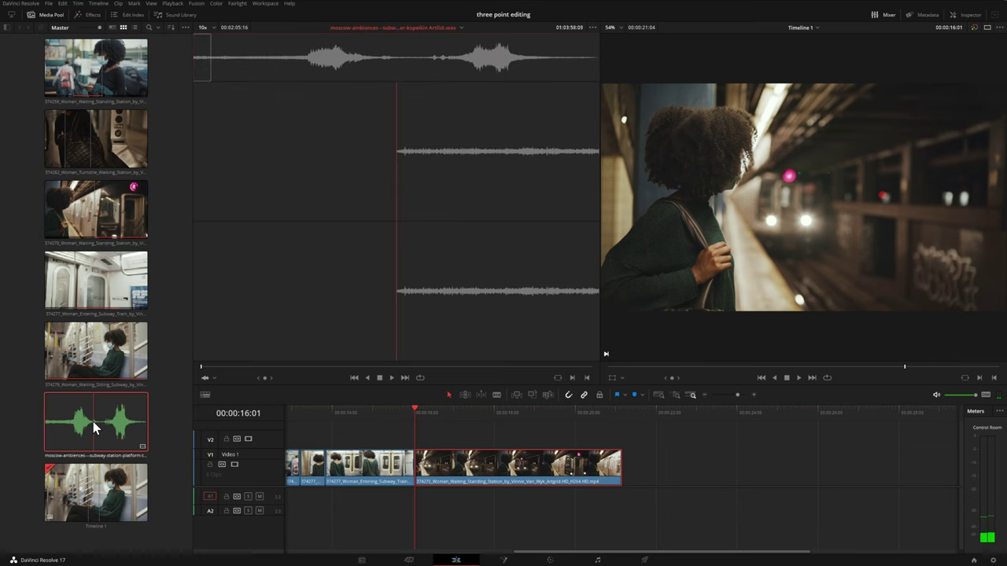
click(310, 369)
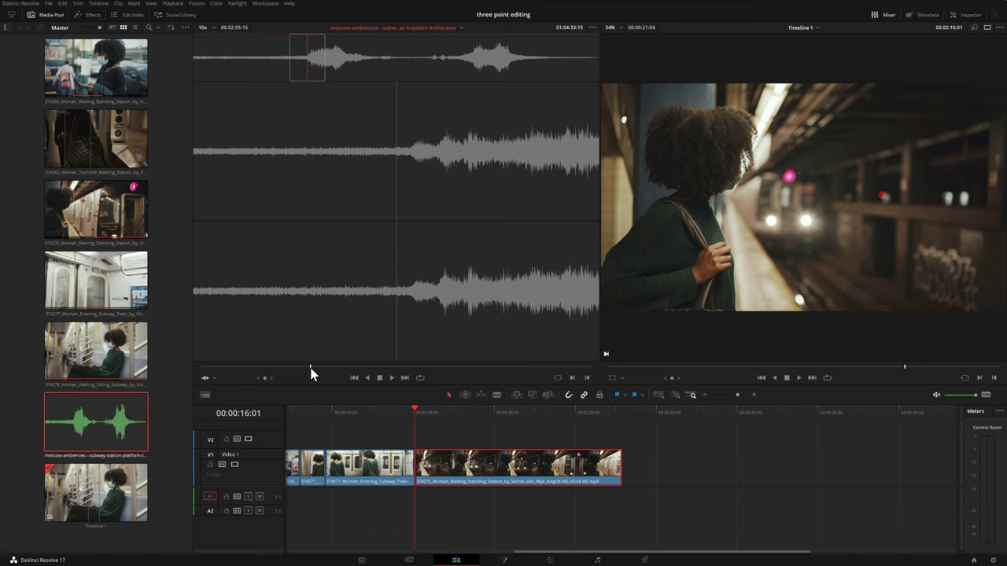
click(311, 367)
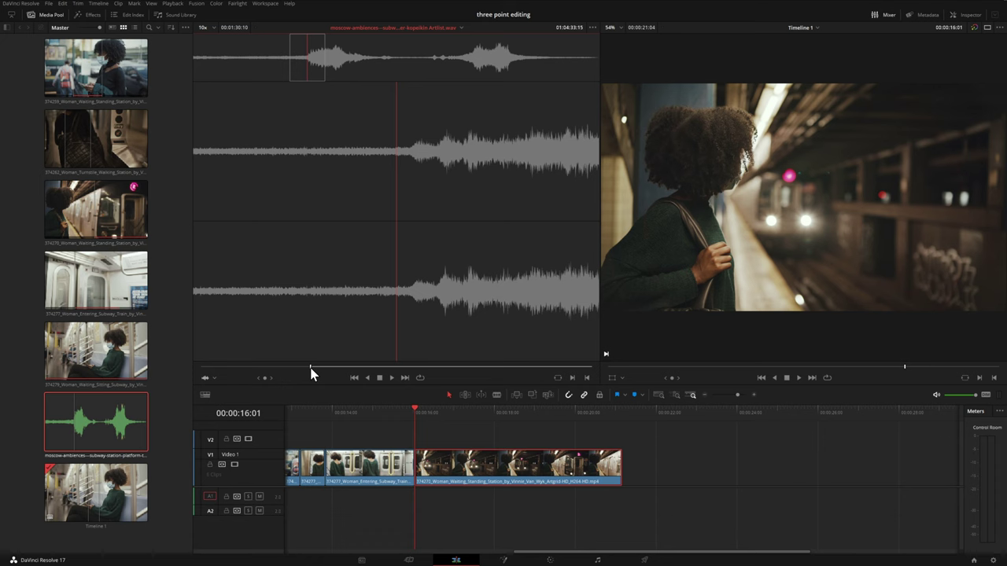
Step: Place the ambience audio on track A1 with a replace edit, aligning its marked frame with the arriving train at 00:00:19:02
click(446, 429)
drag(419, 412, 539, 417)
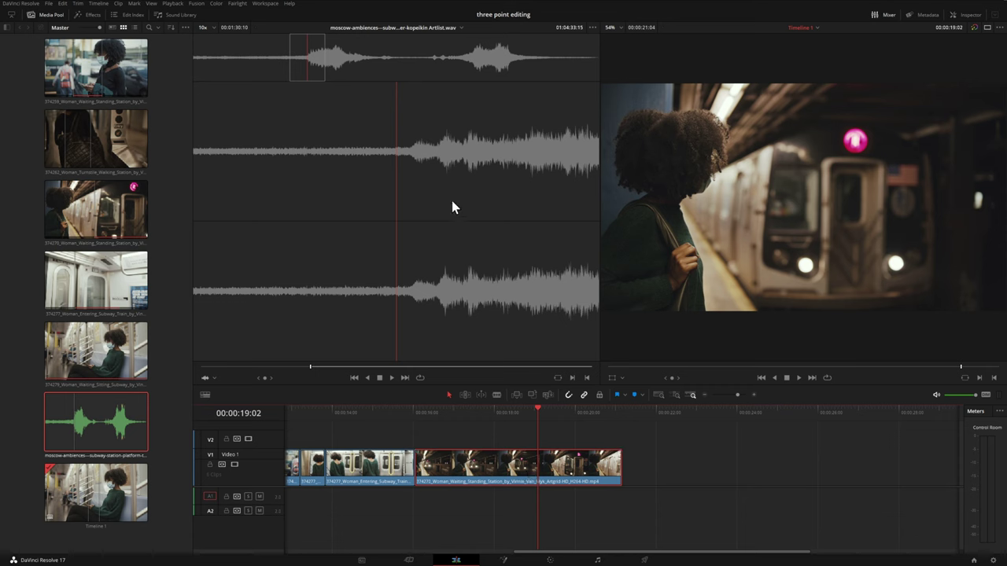
drag(449, 207, 957, 177)
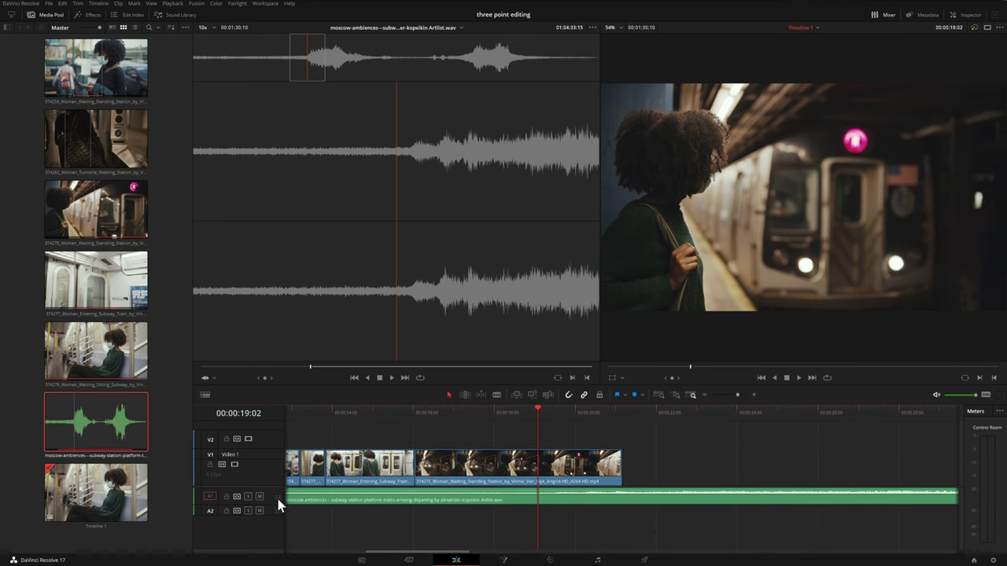
Step: Enlarge the Audio 1 track and play the platform clip from its start to check the train sound against the picture
drag(275, 502, 269, 548)
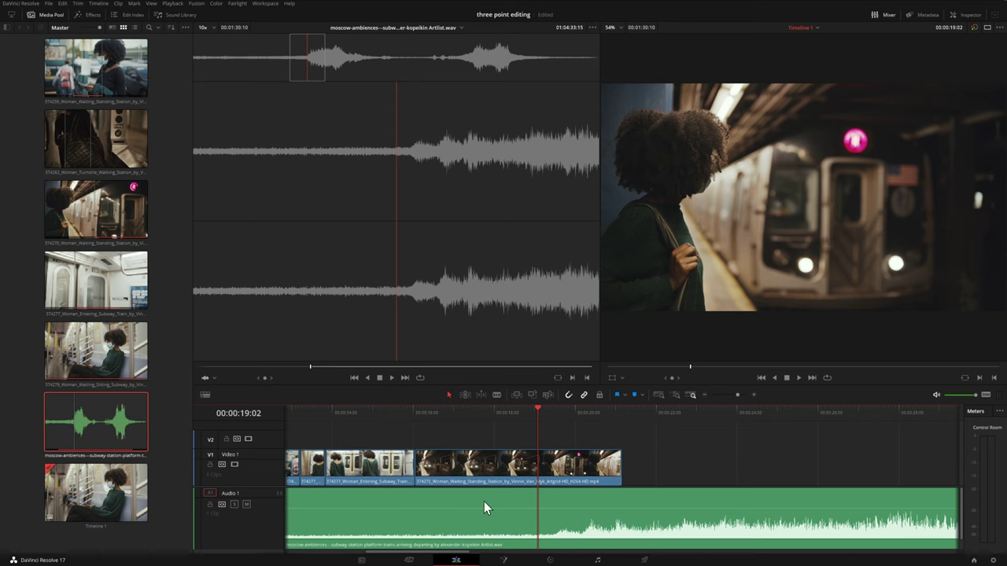
click(416, 410)
key(space)
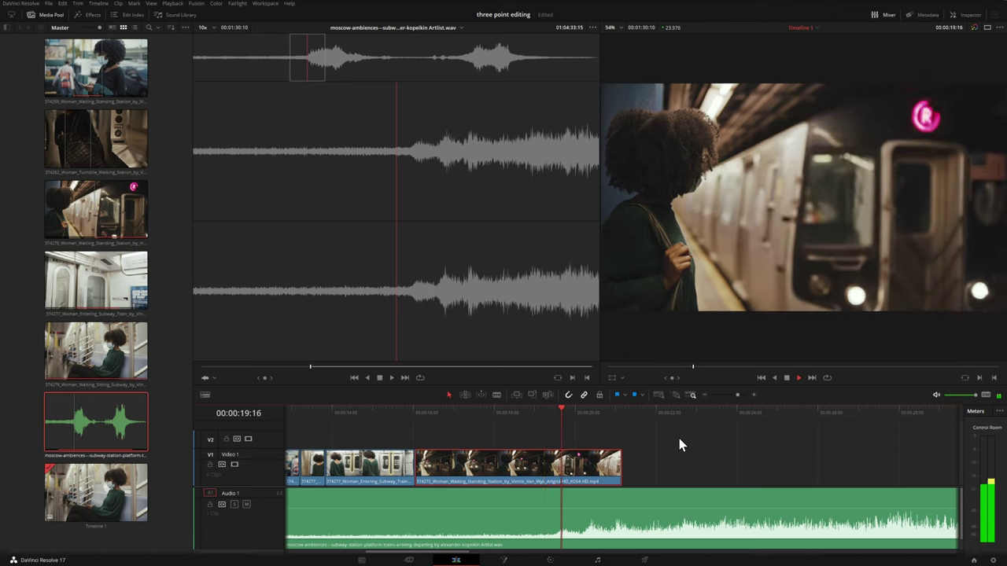
key(space)
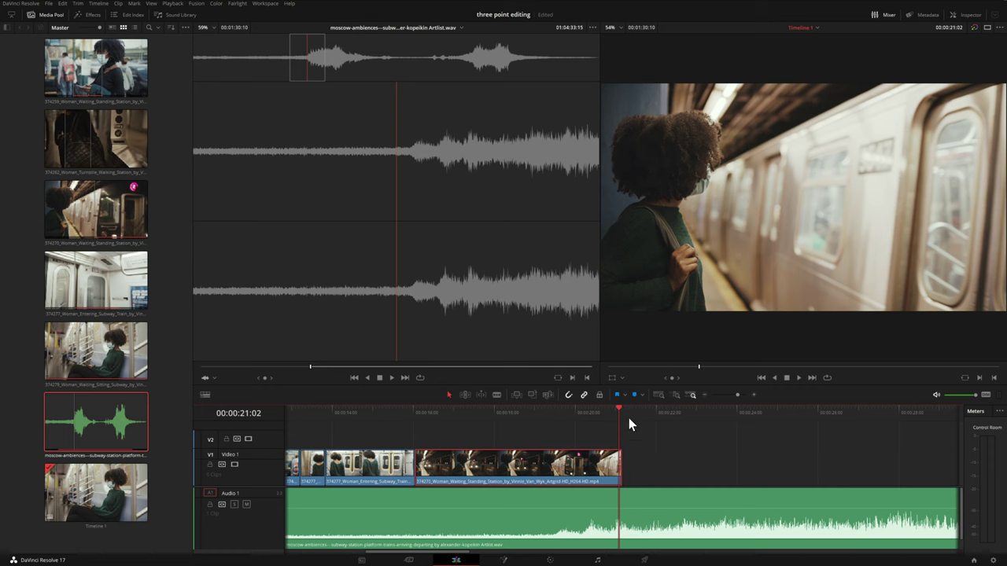
drag(618, 407, 512, 410)
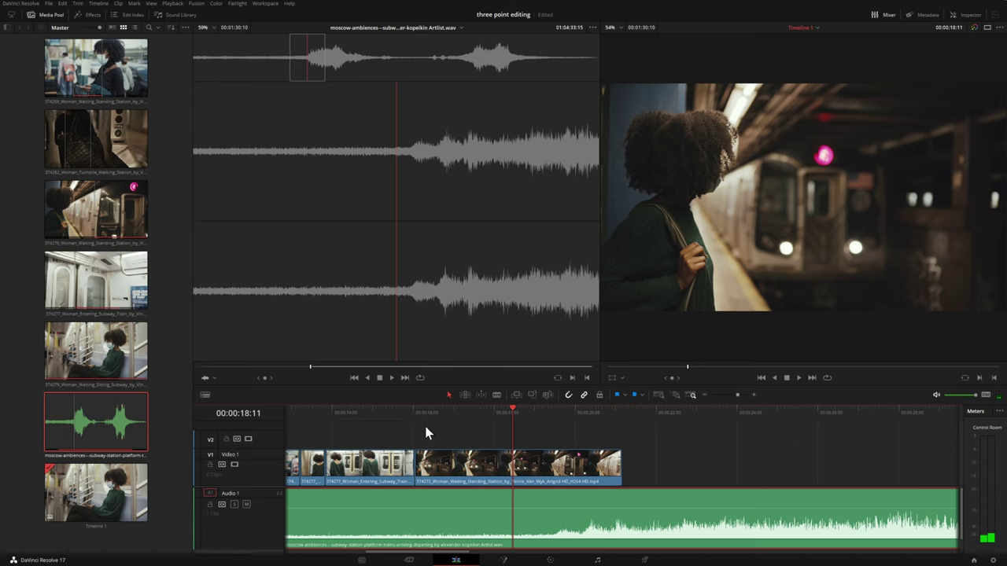
Step: Try inserting the train-entering clip at 00:00:16:01 before the platform clip, and undo the insert
click(441, 426)
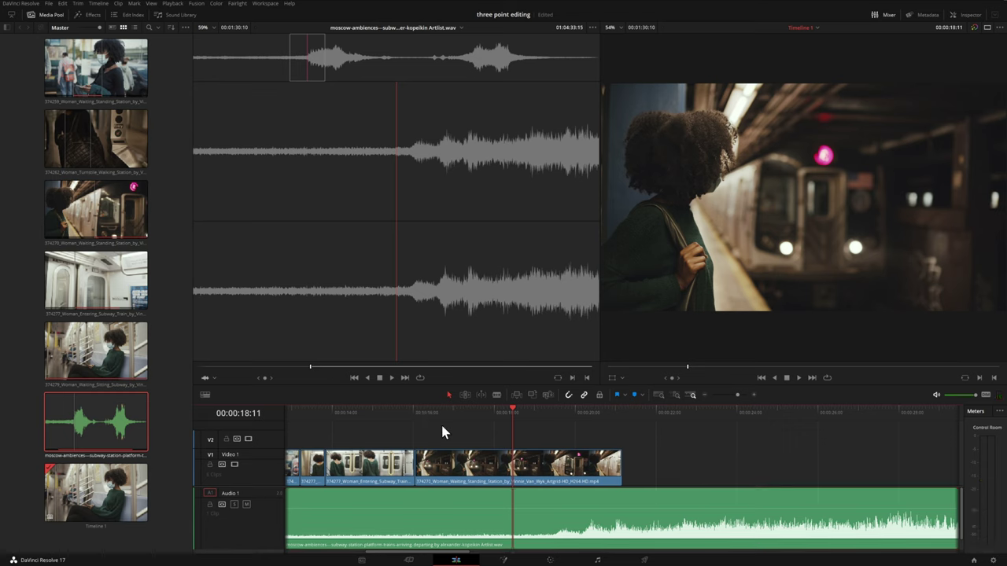
key(Up)
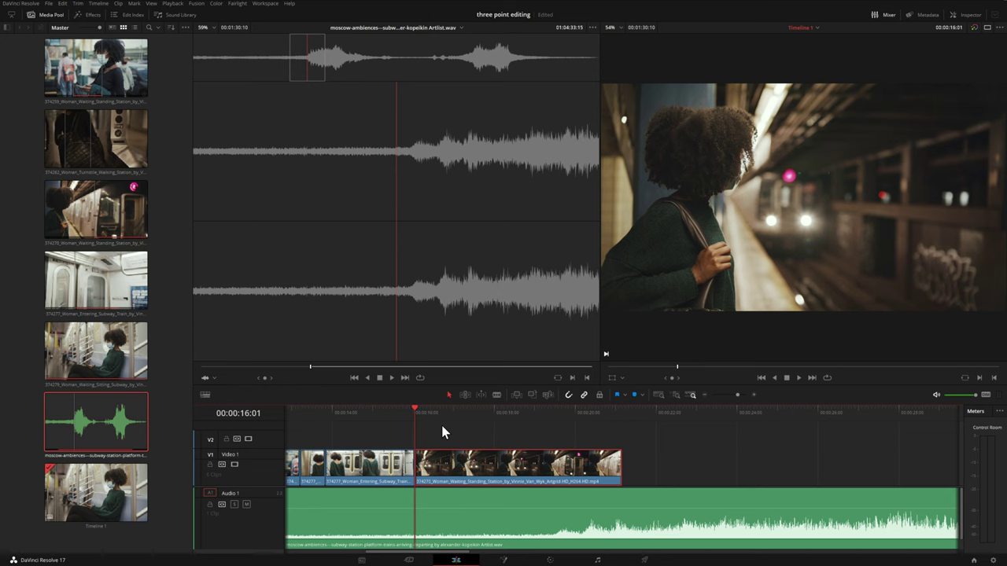
drag(735, 397, 730, 395)
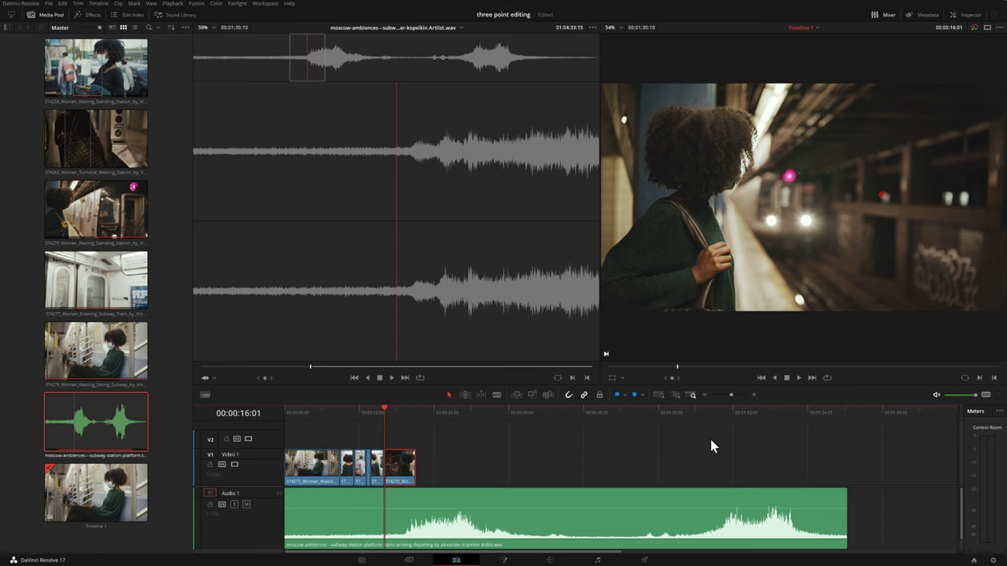
double_click(110, 285)
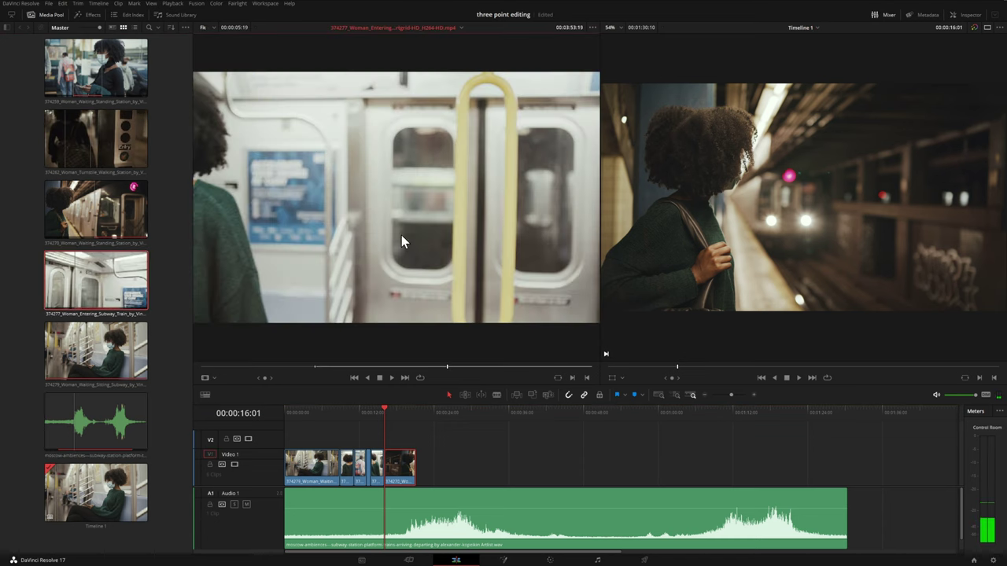
drag(486, 217, 957, 128)
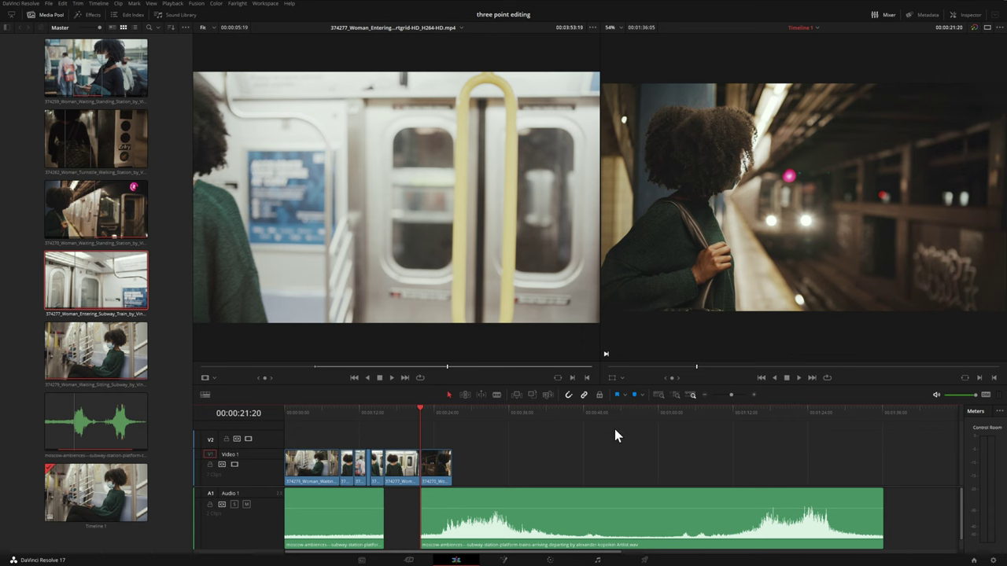
key(BackSpace)
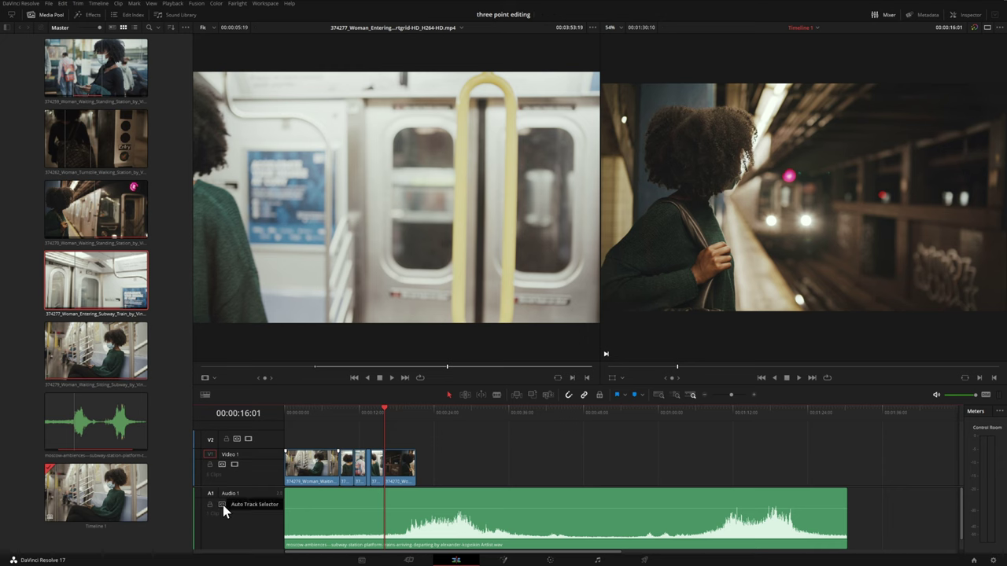
Step: Insert the marked train-entering clip at 00:00:16:01 before the platform clip, with track A1 excluded from the ripple
key(v)
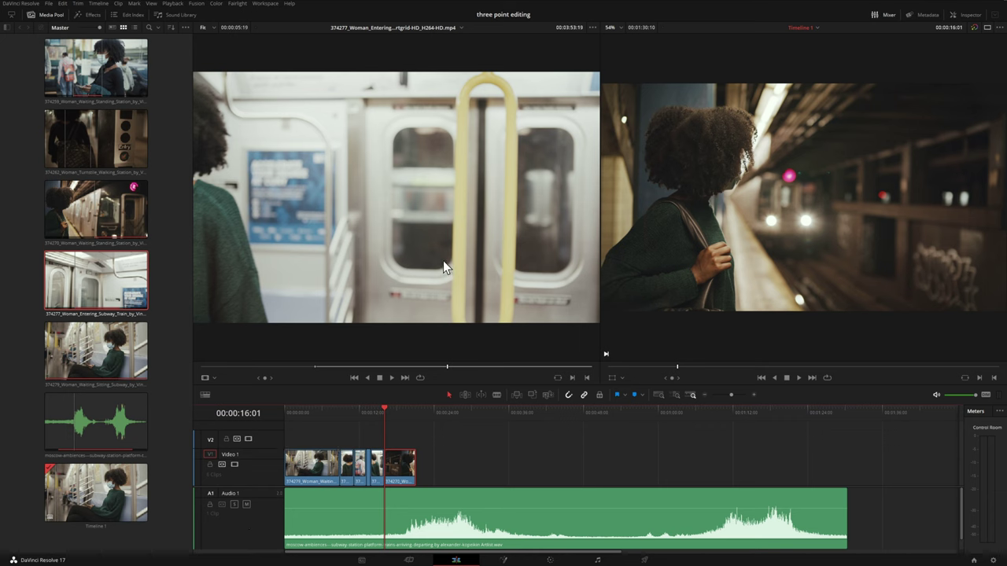
drag(425, 267, 929, 132)
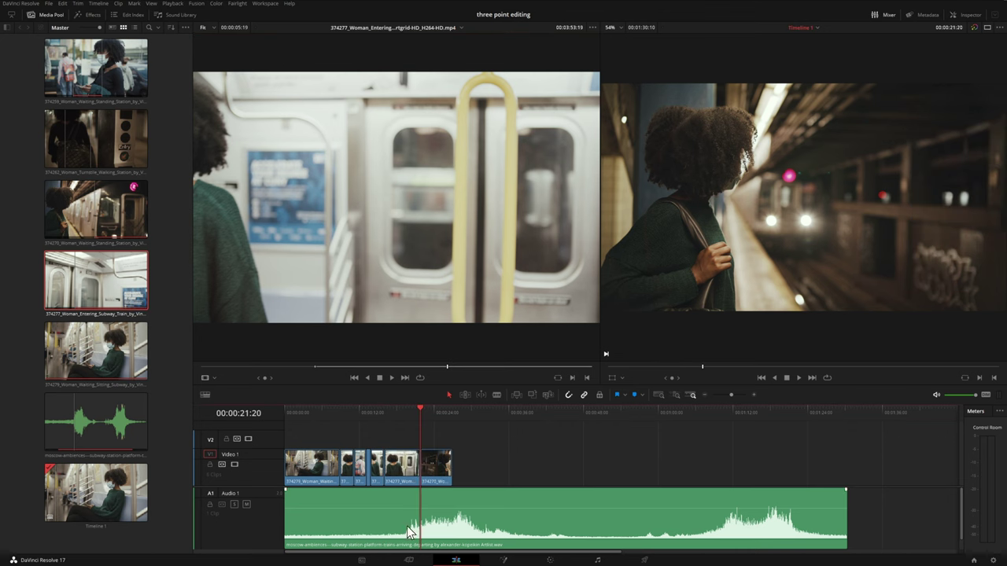
click(481, 313)
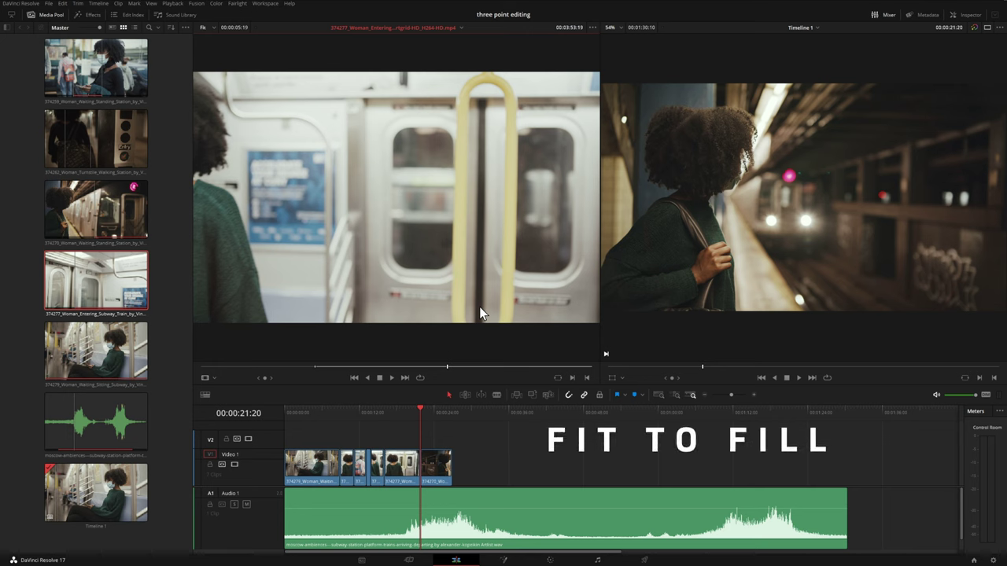
Step: Move the platform clip later on V1 to leave a gap after the train-entering clip, and delete the ambience audio
click(432, 483)
drag(432, 484, 467, 482)
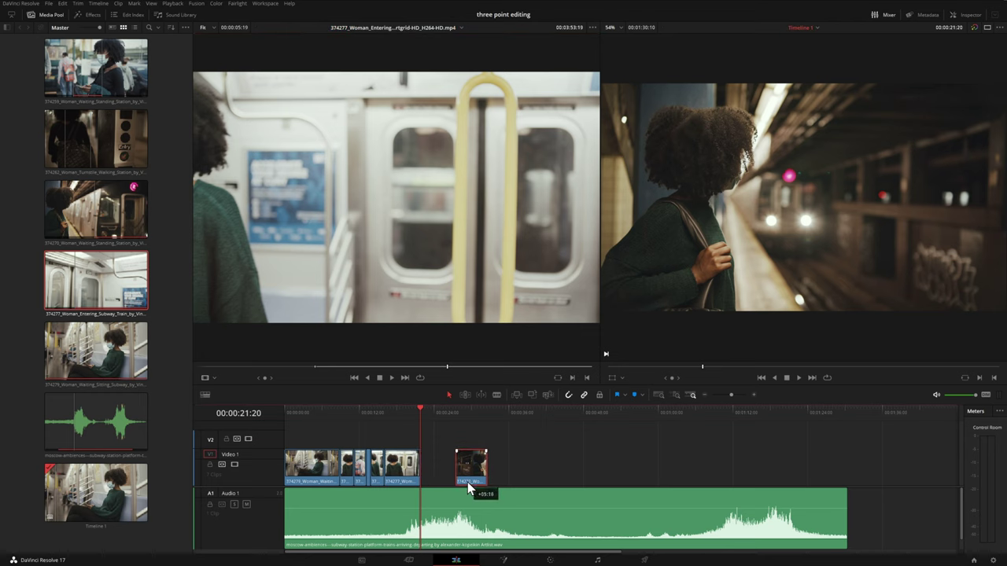
click(509, 512)
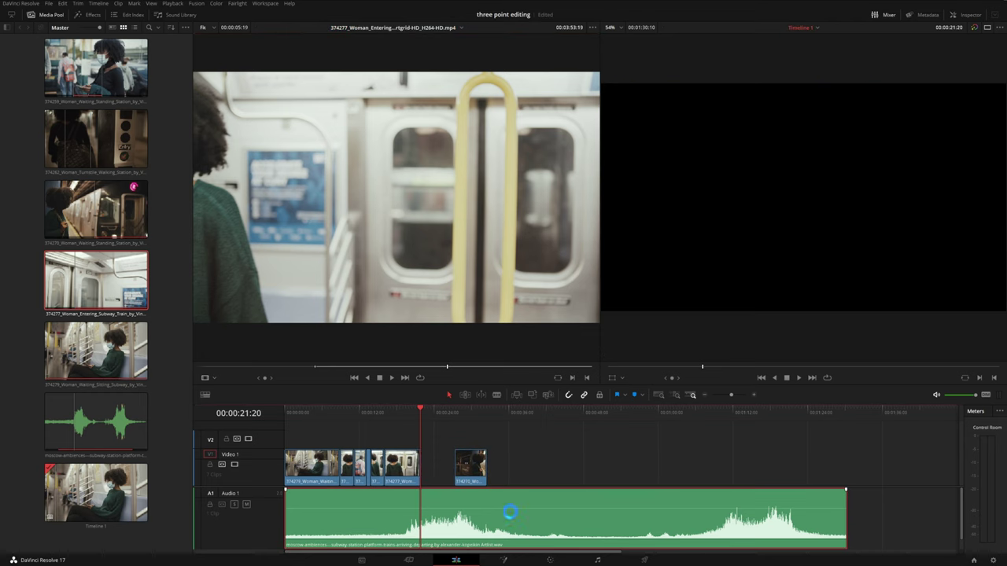
key(Delete)
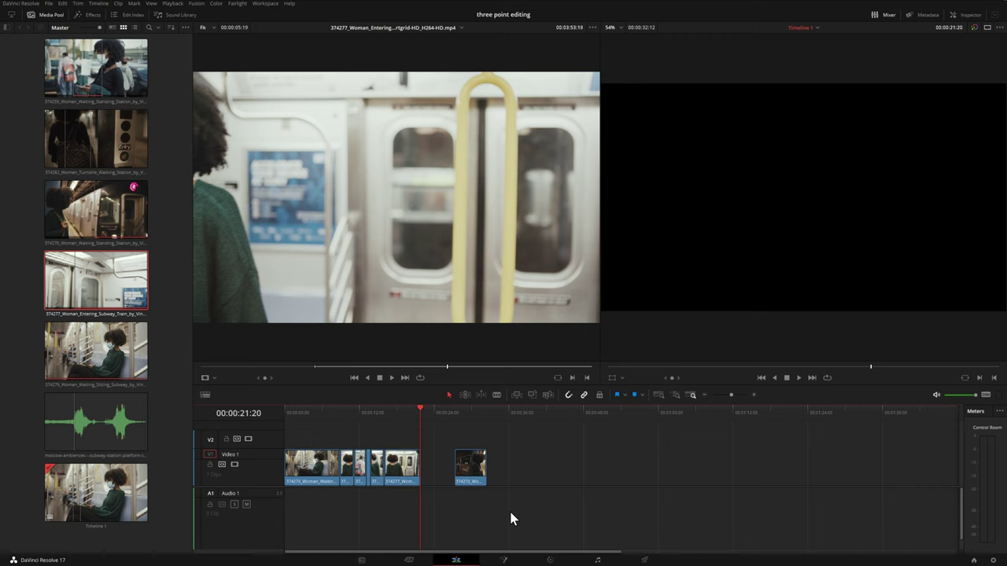
Step: Load the turnstile clip with its marked range and place it in the gap at 00:00:21:20 with a Fit to Fill edit
click(174, 259)
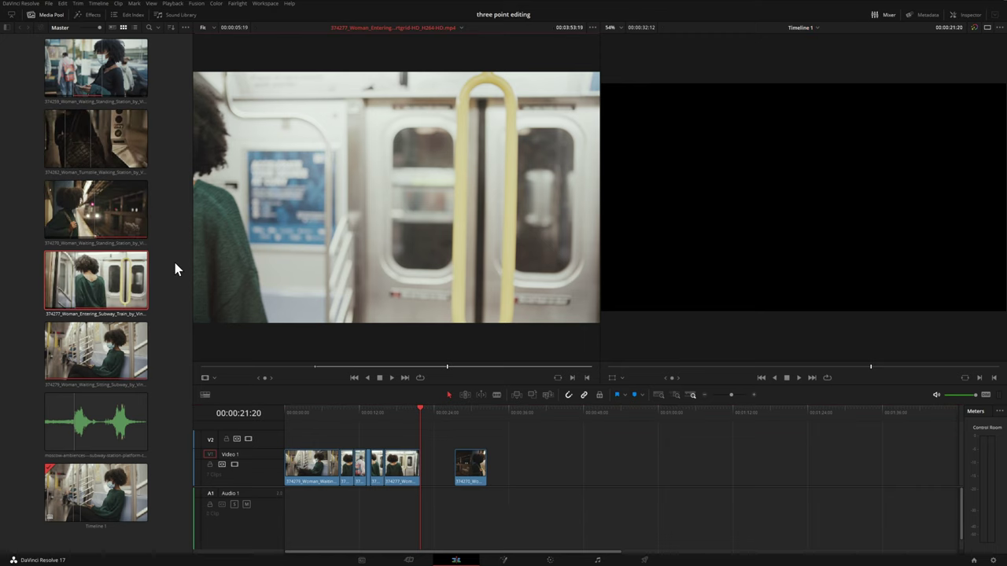
click(107, 139)
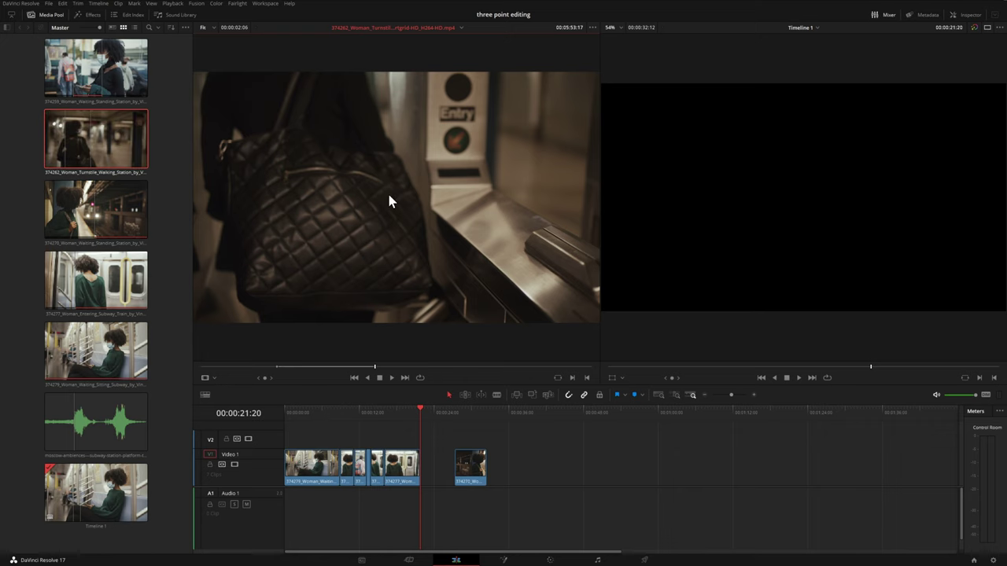
drag(398, 165, 961, 198)
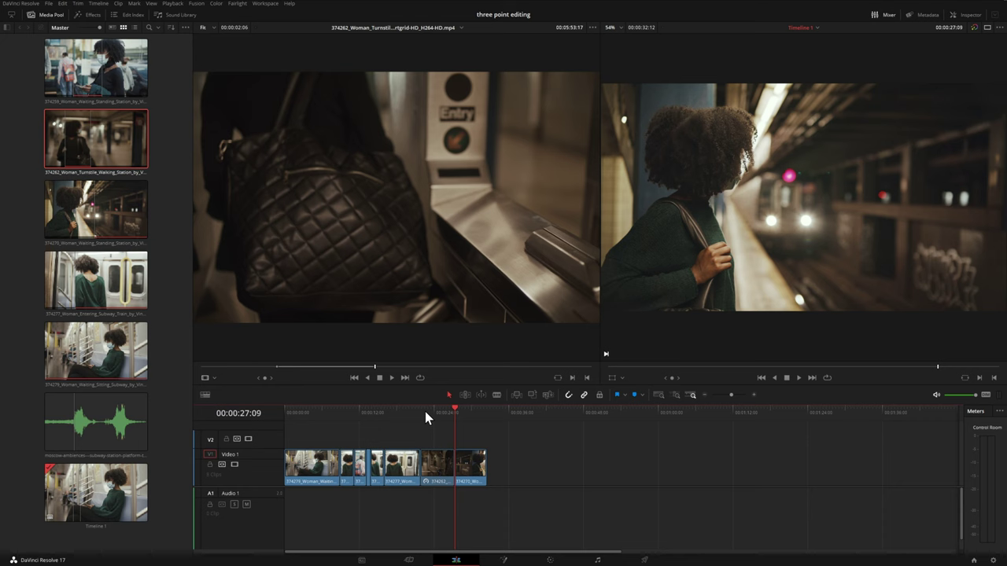
Step: Check the clip speed that Fit to Fill gave the turnstile clip's marked range
right_click(436, 464)
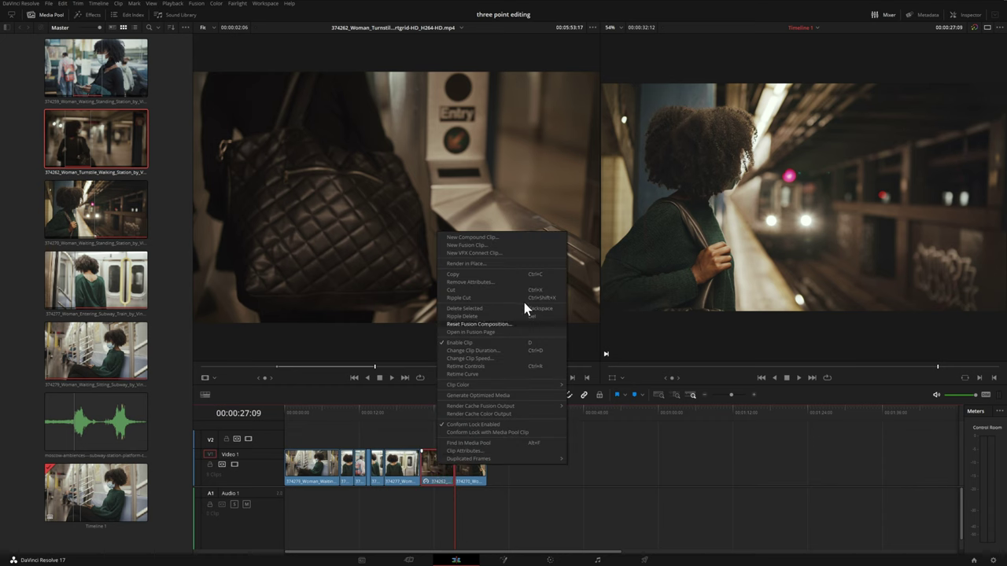
click(493, 358)
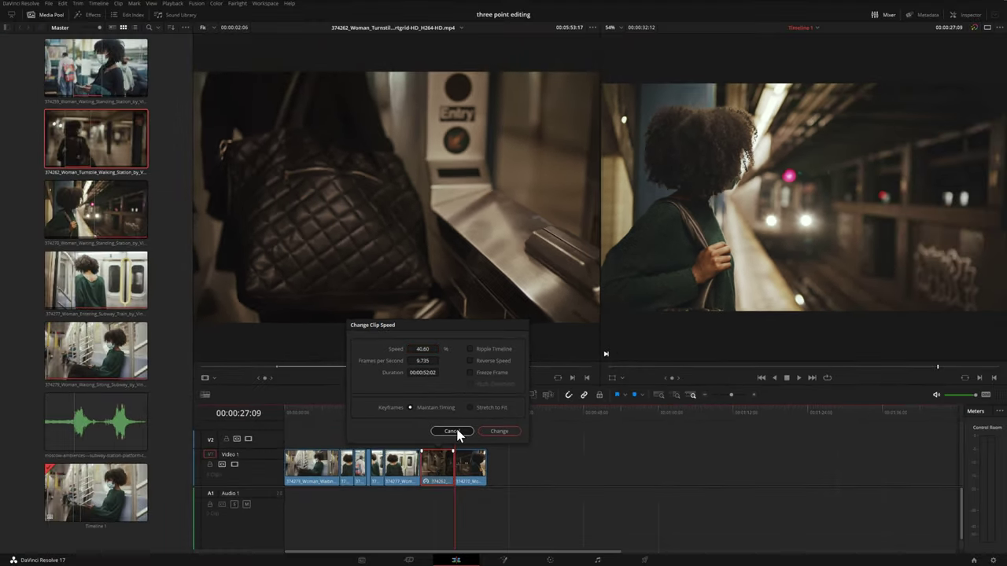
click(450, 447)
Step: Clear the in and out marks from the turnstile source clip and delete its fitted copy from V1, leaving the gap open
click(376, 235)
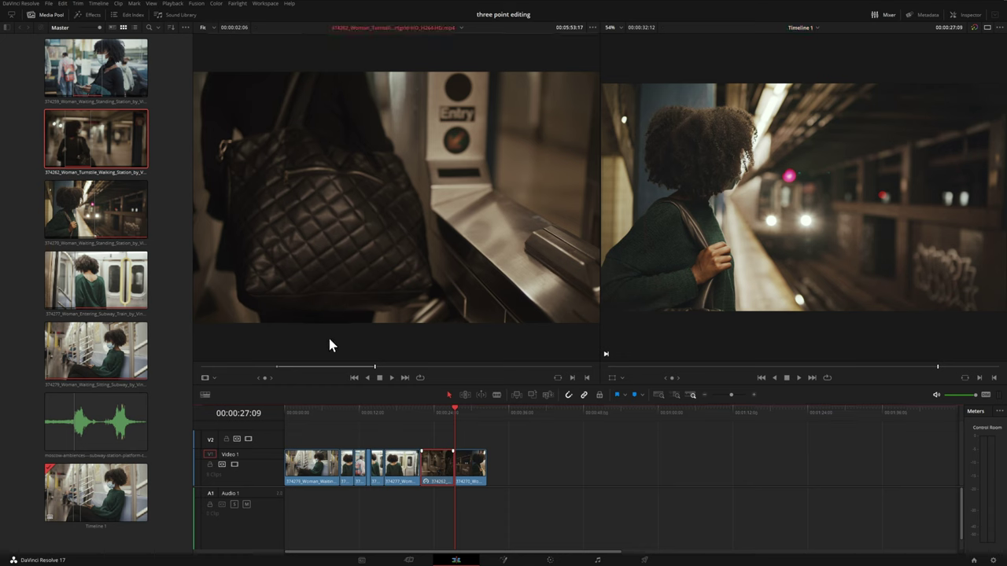
key(i)
click(438, 472)
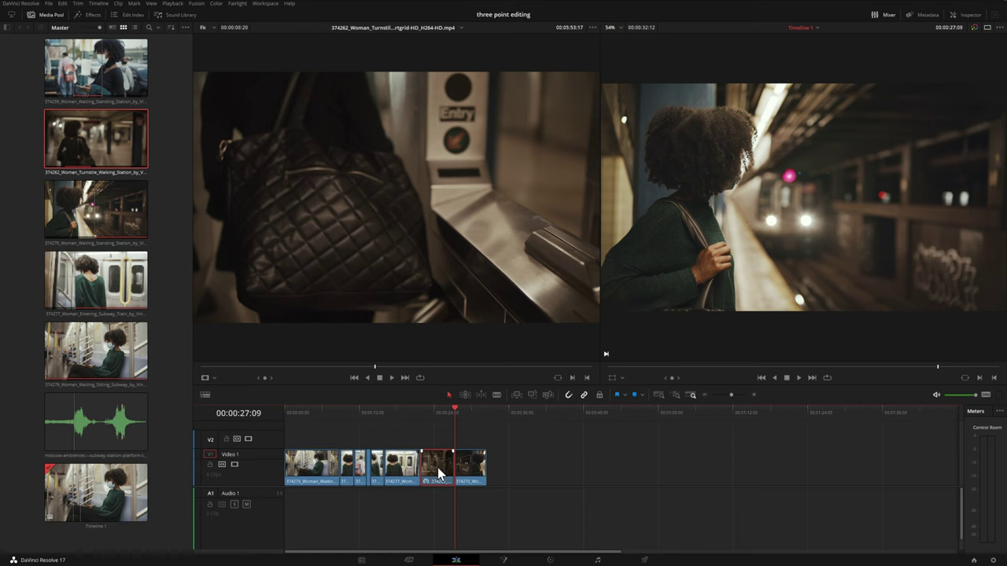
key(BackSpace)
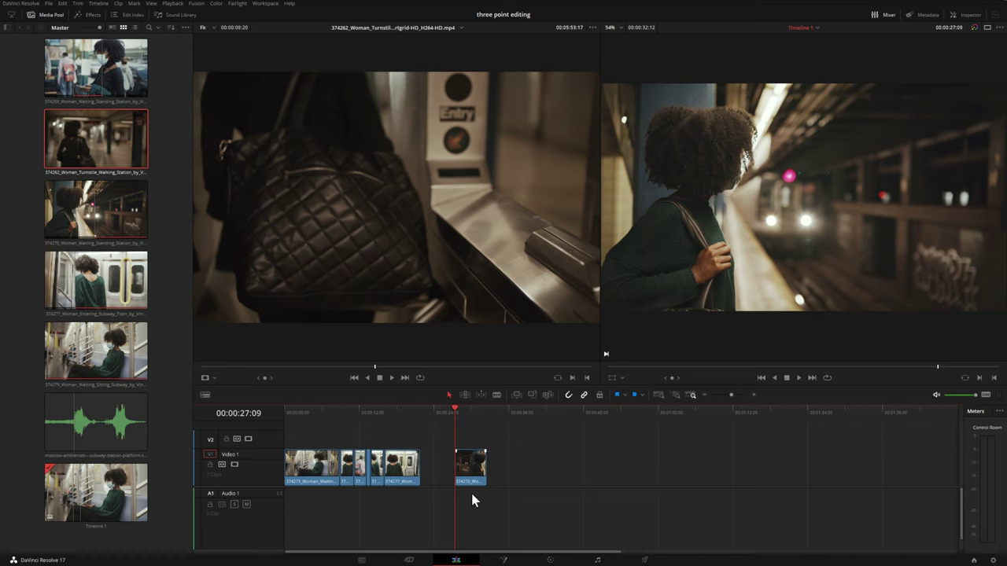
Step: Place the whole unmarked turnstile clip in the gap at 00:00:21:20 with a Fit to Fill edit
key(Up)
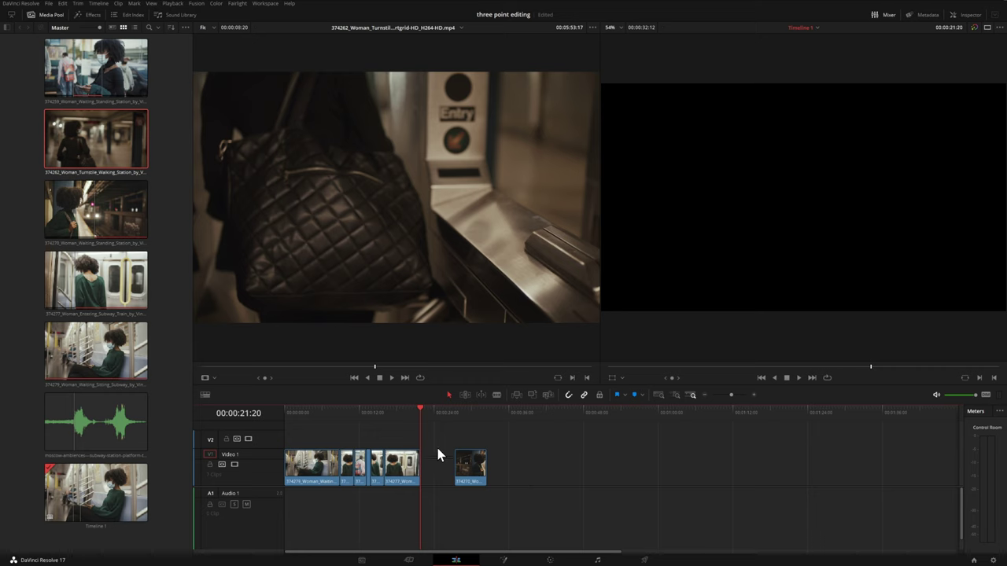
drag(437, 189, 953, 202)
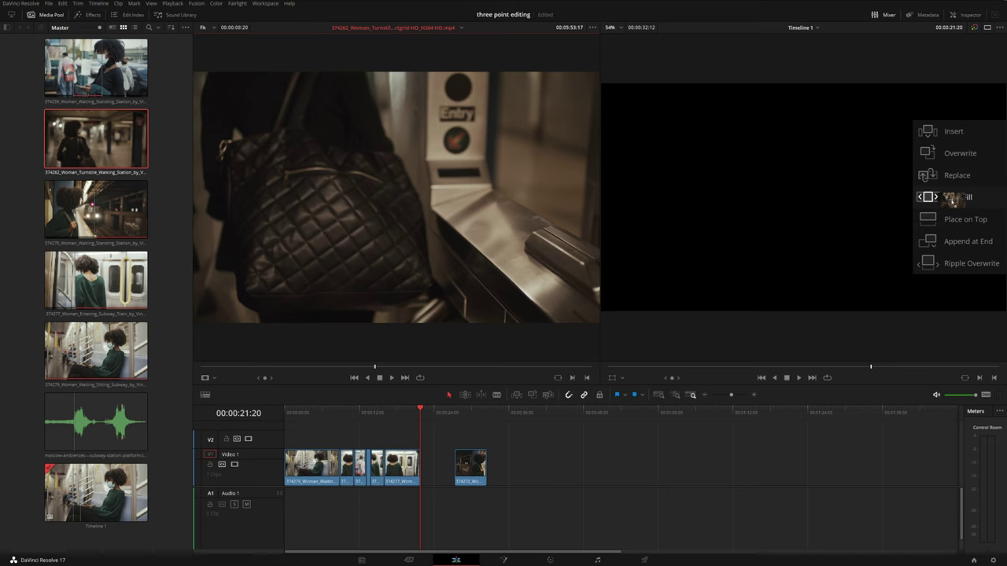
mouse_move(954, 198)
mouse_down()
mouse_move(948, 240)
mouse_move(951, 196)
mouse_move(966, 199)
mouse_up()
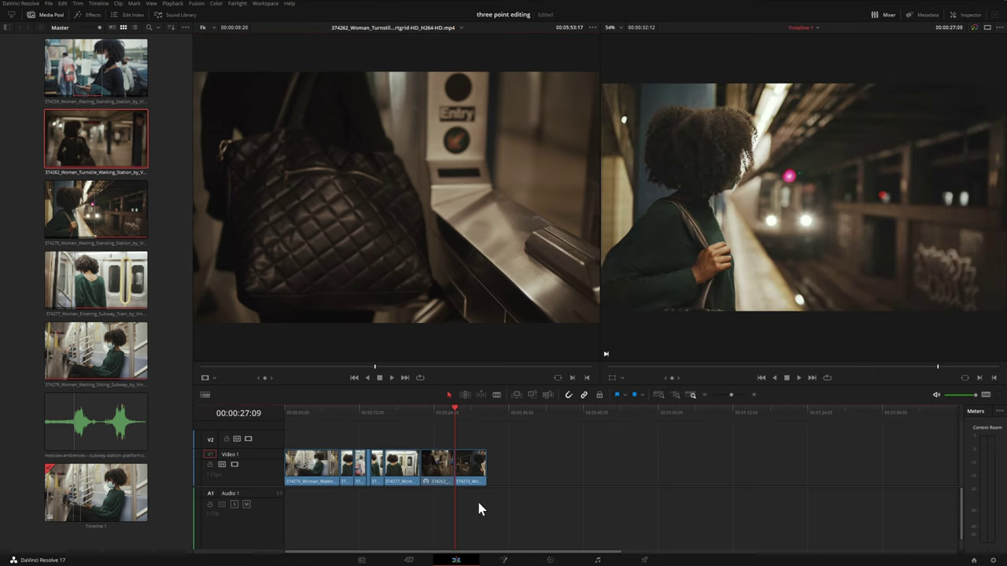
Step: Check the clip speed of the full-length turnstile clip fitted into the gap
click(436, 465)
right_click(436, 466)
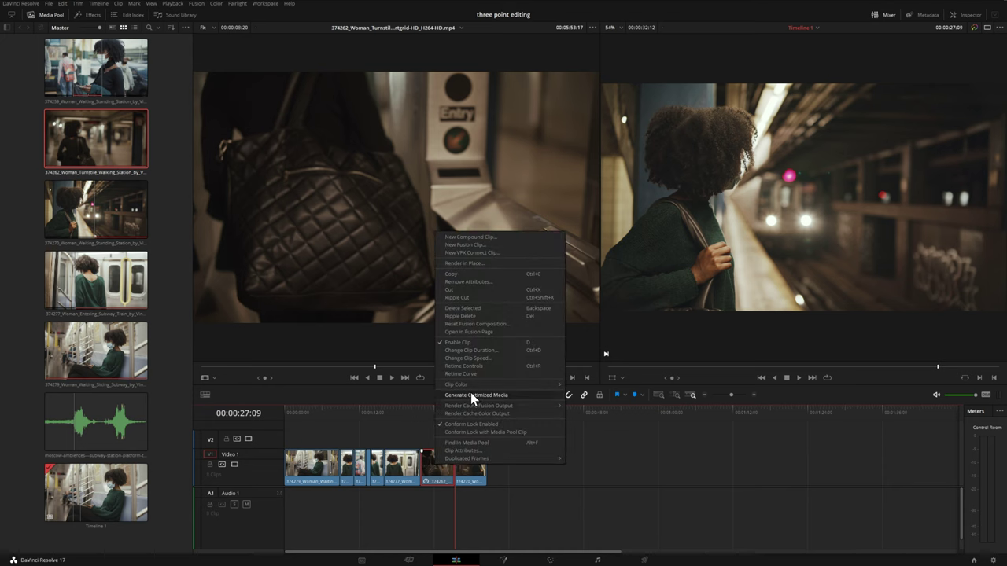
click(479, 360)
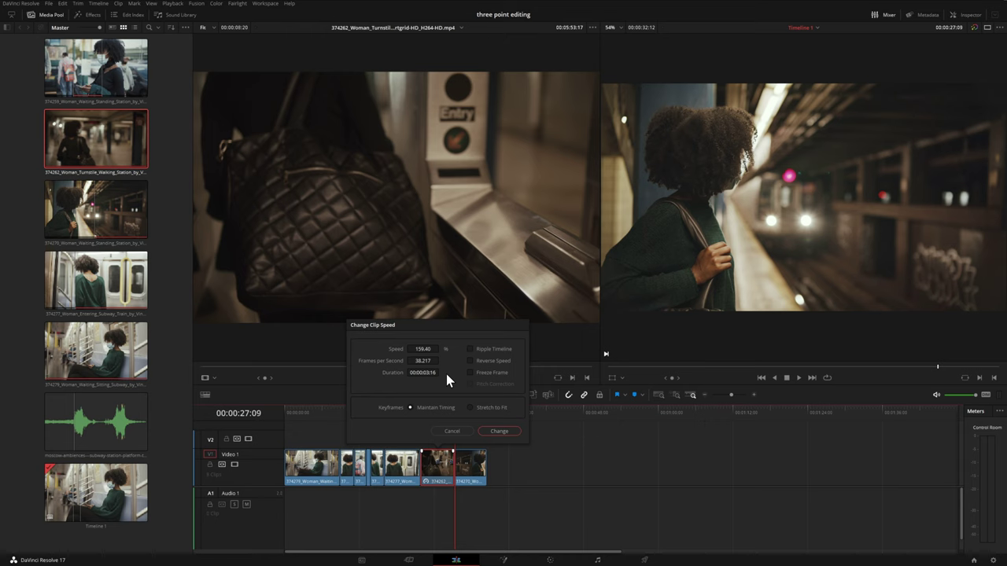
click(456, 431)
Step: Mark an empty timeline range ending at 00:00:40:07 after the platform clip, and fit the turnstile clip into it
drag(500, 410, 535, 413)
key(i)
key(o)
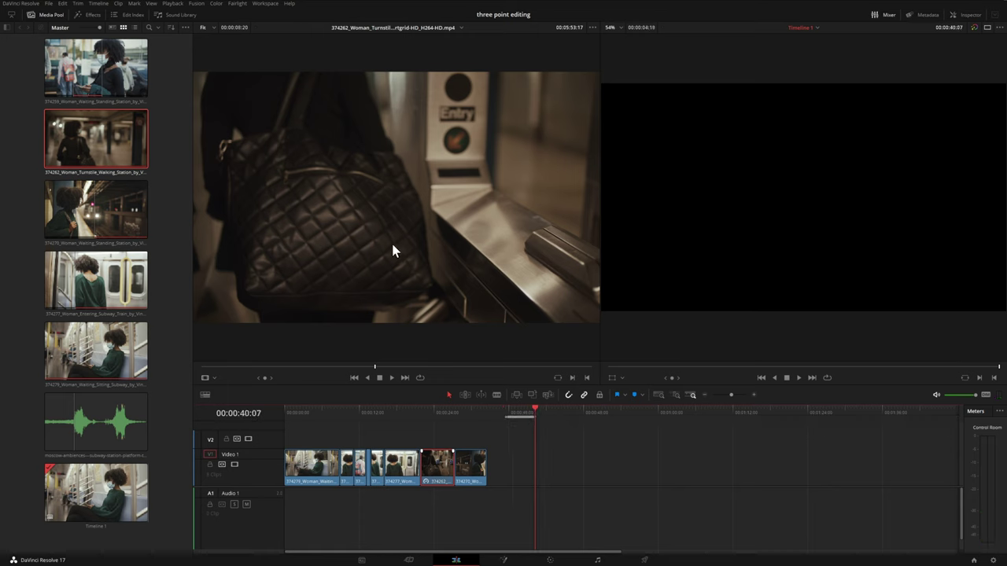
drag(392, 246, 980, 201)
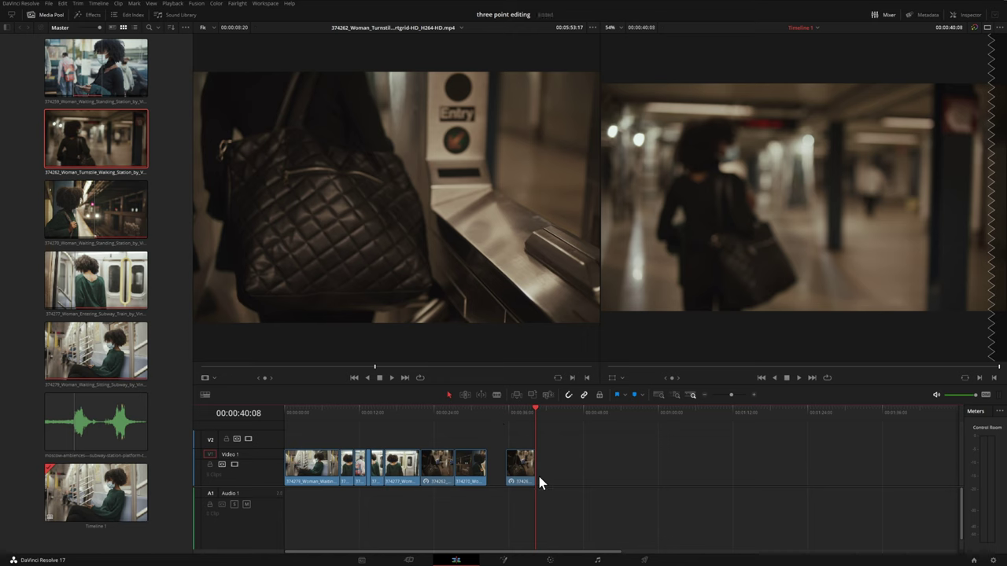
Step: Fit the turnstile clip over the short clip under the playhead at 00:00:13:20, and check its clip speed
click(373, 410)
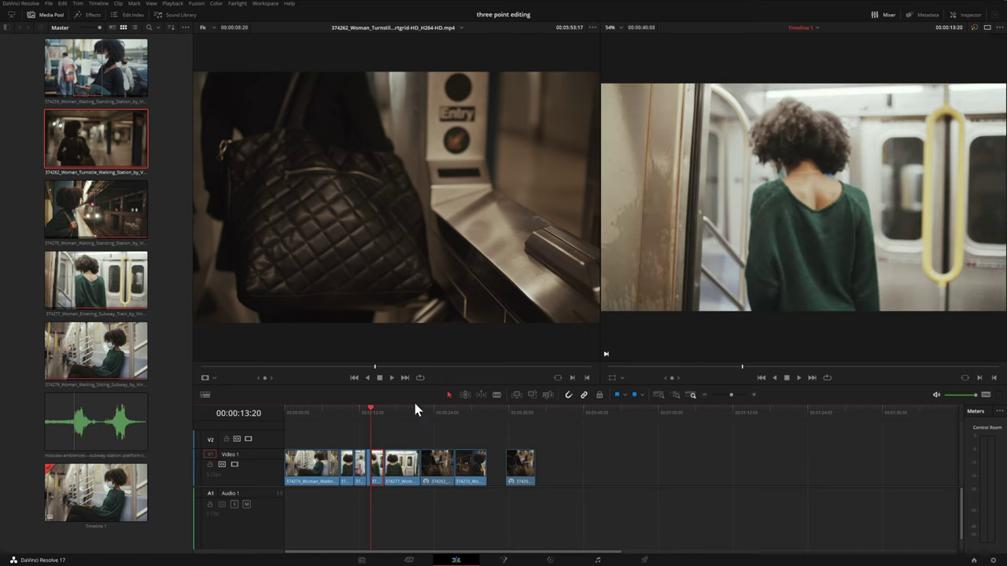
drag(392, 247, 962, 202)
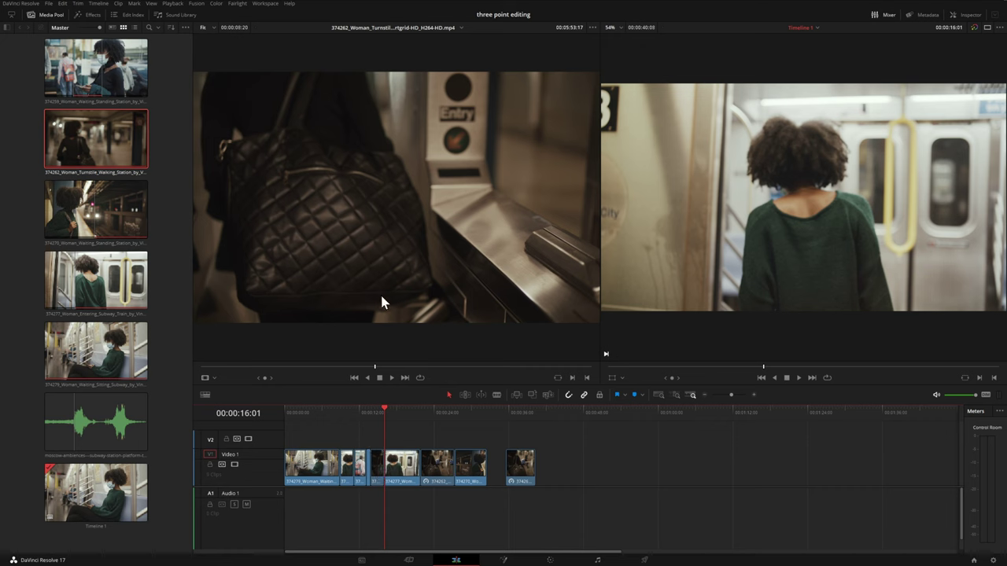
right_click(379, 469)
click(432, 357)
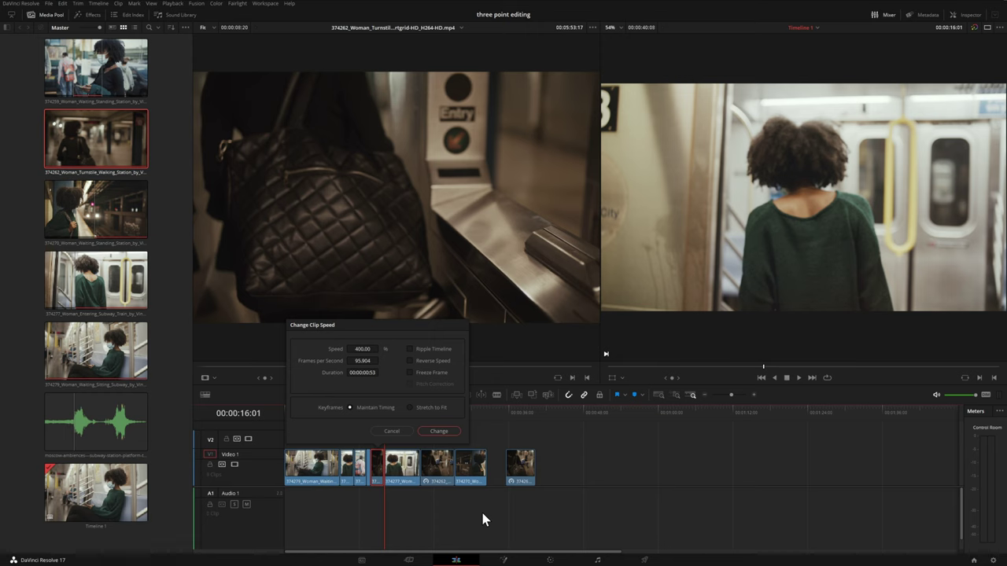
key(Return)
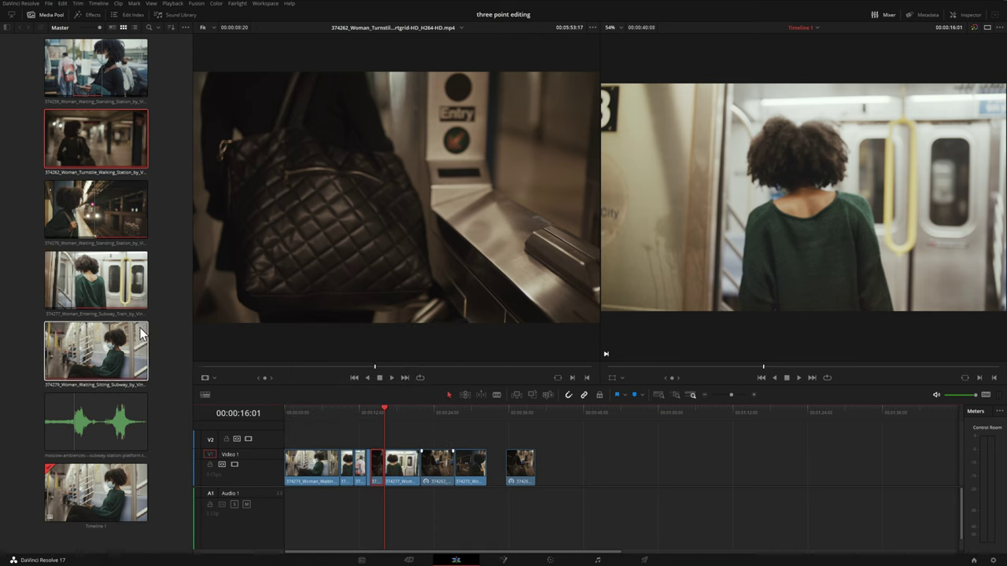
Step: Load the sitting-in-subway clip and use Place on Top twice at 00:00:16:01, stacking copies on V2 and V3
double_click(115, 352)
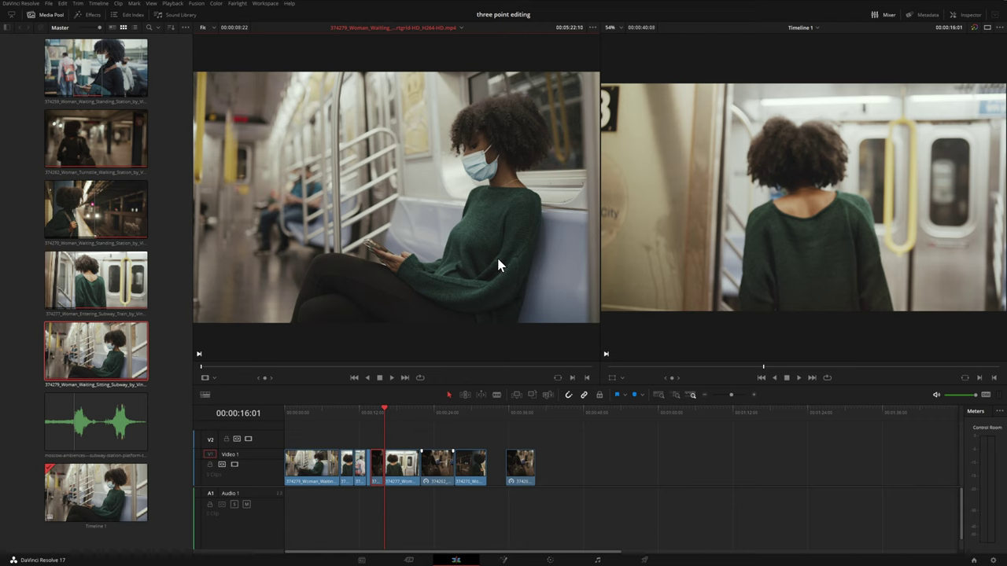
drag(443, 203, 978, 224)
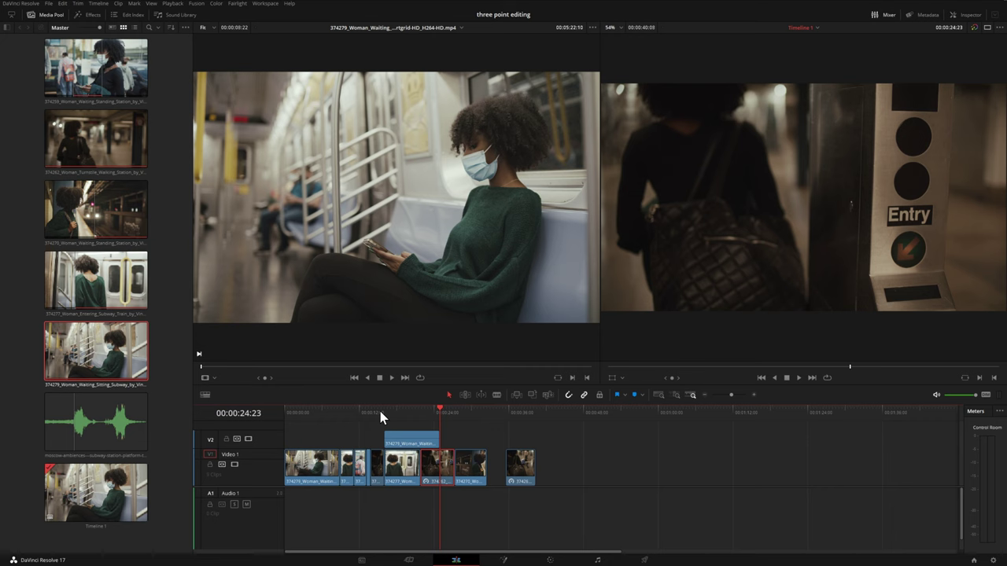
click(391, 410)
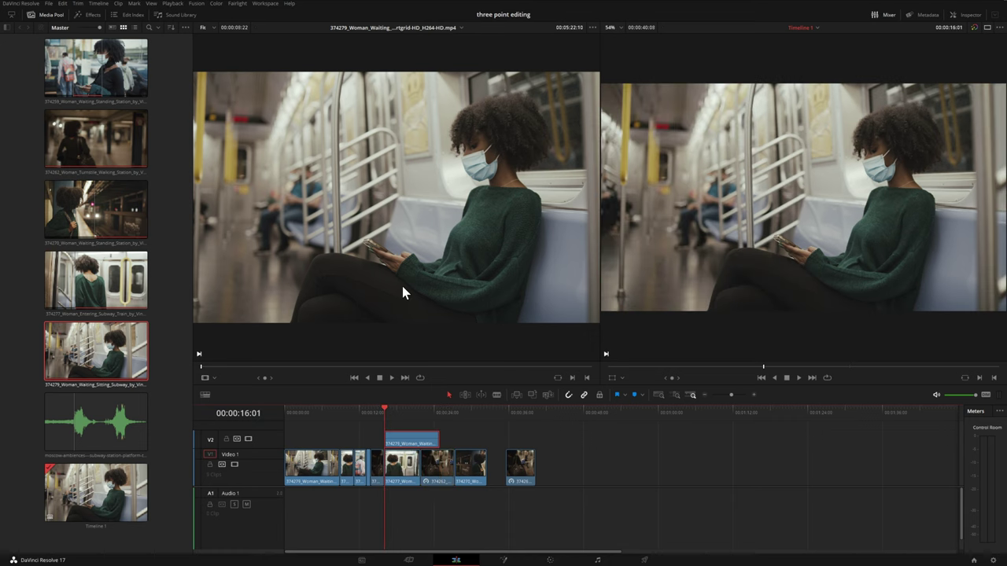
drag(451, 228, 983, 220)
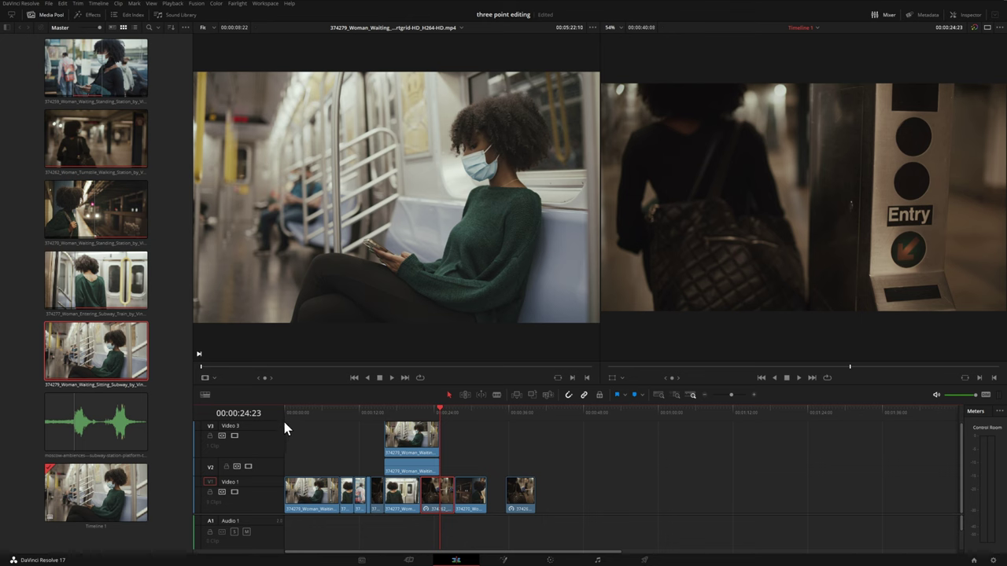
key(Up)
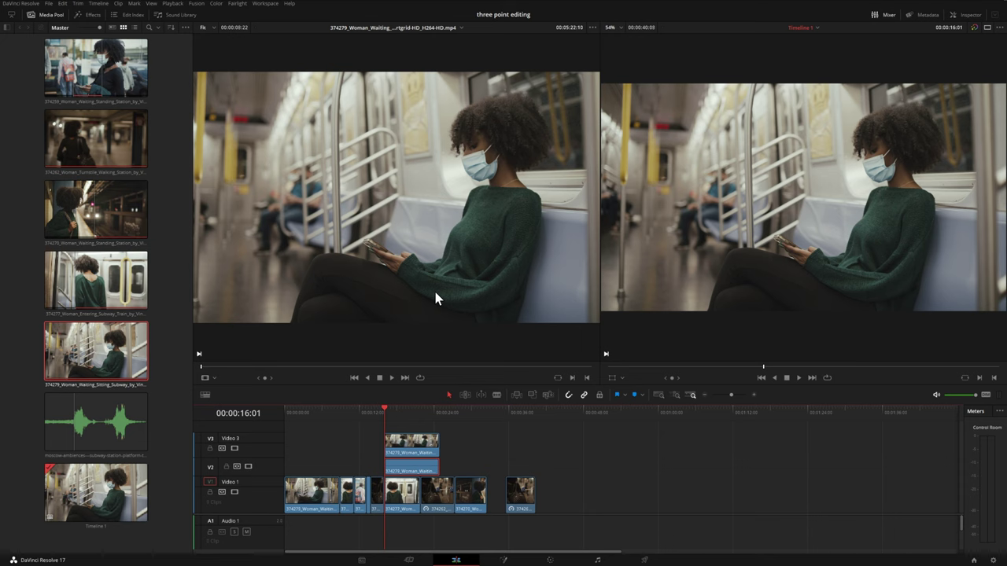
Step: Delete the empty gap on V1 between the platform clip and the last turnstile clip
click(492, 490)
key(Delete)
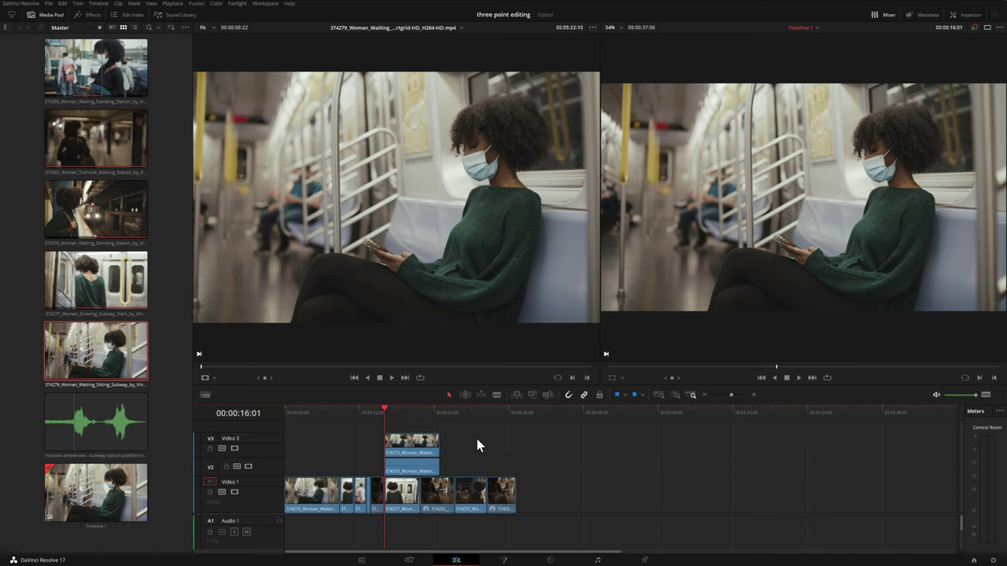
Step: Mark a 00:00:02:16 range in the sitting-in-subway clip and replace the longer platform clip with it using Ripple Overwrite
mouse_move(469, 415)
mouse_down()
mouse_move(461, 413)
mouse_move(471, 413)
mouse_up()
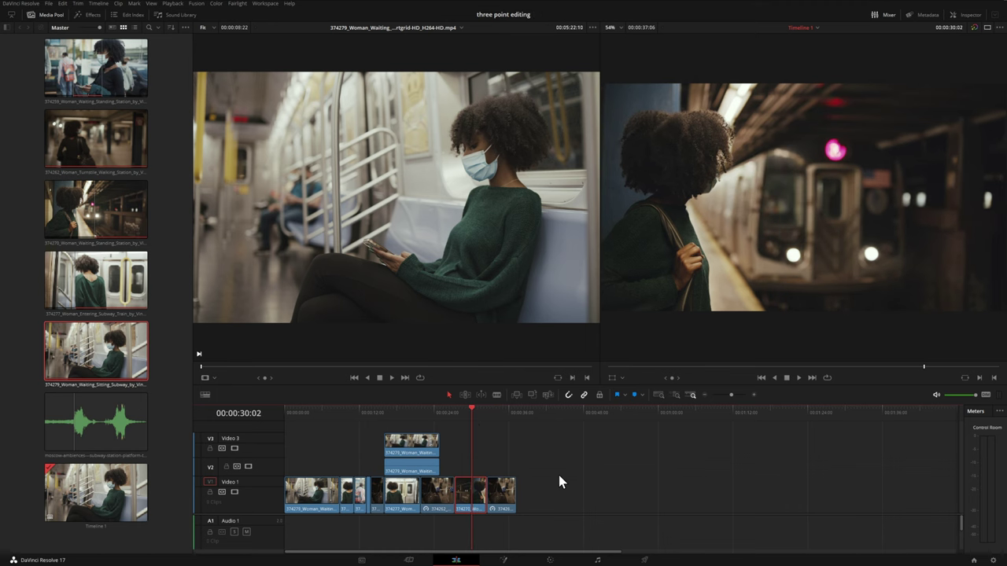
drag(304, 365, 429, 367)
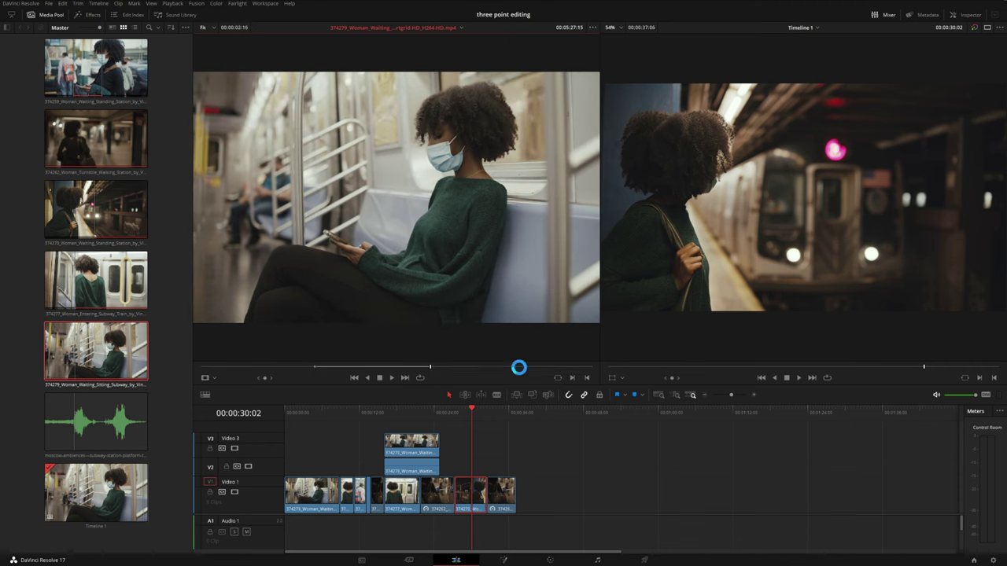
click(753, 396)
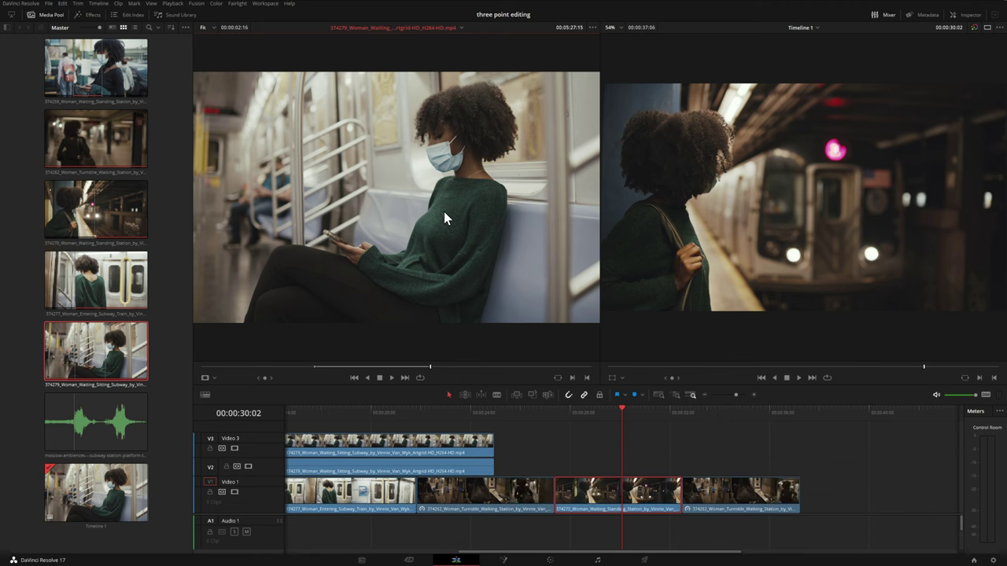
drag(400, 158, 949, 269)
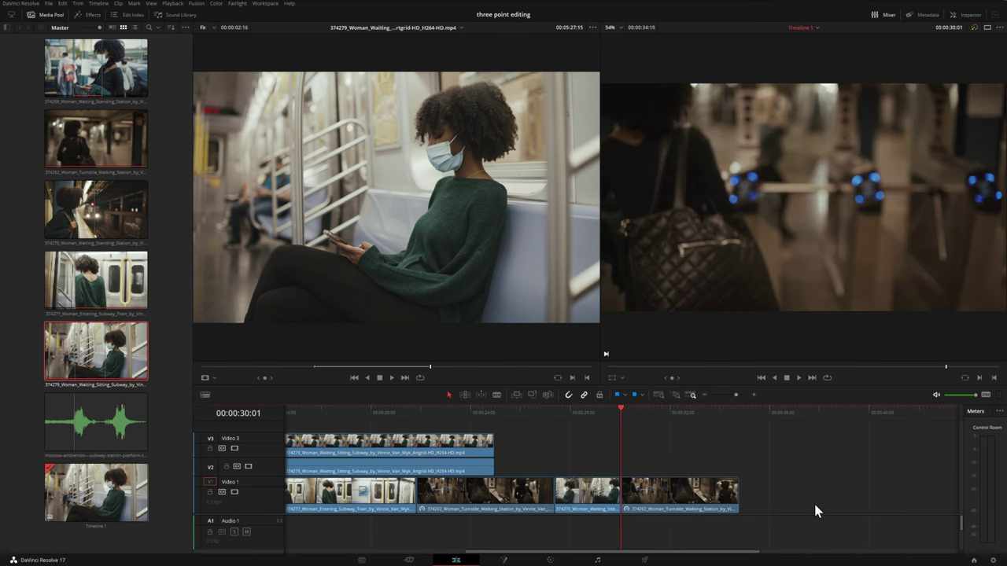
Step: Check the timeline's end point with the ripple overwrite applied, undo that edit, and check the end point of the restored timeline
key(End)
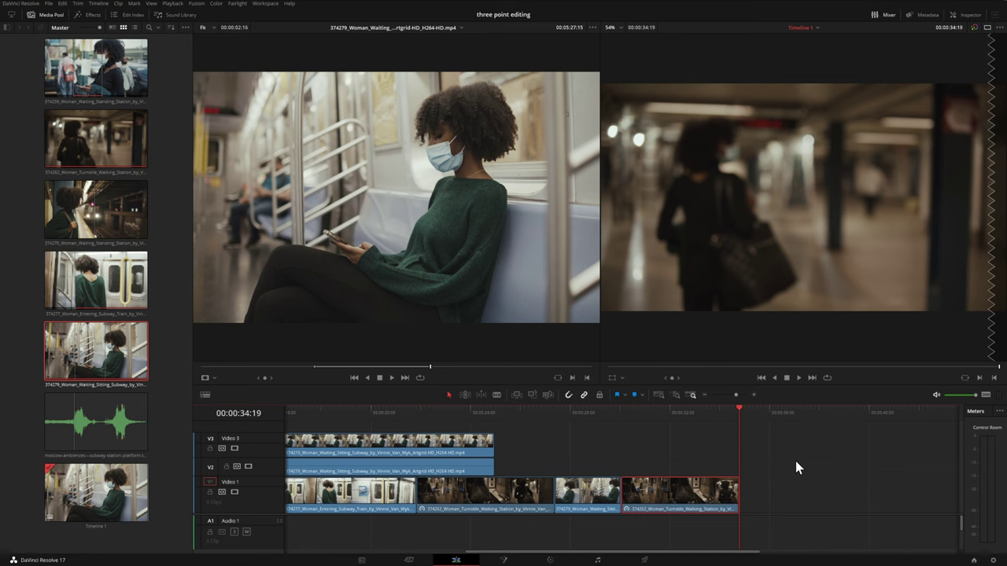
key(ctrl+z)
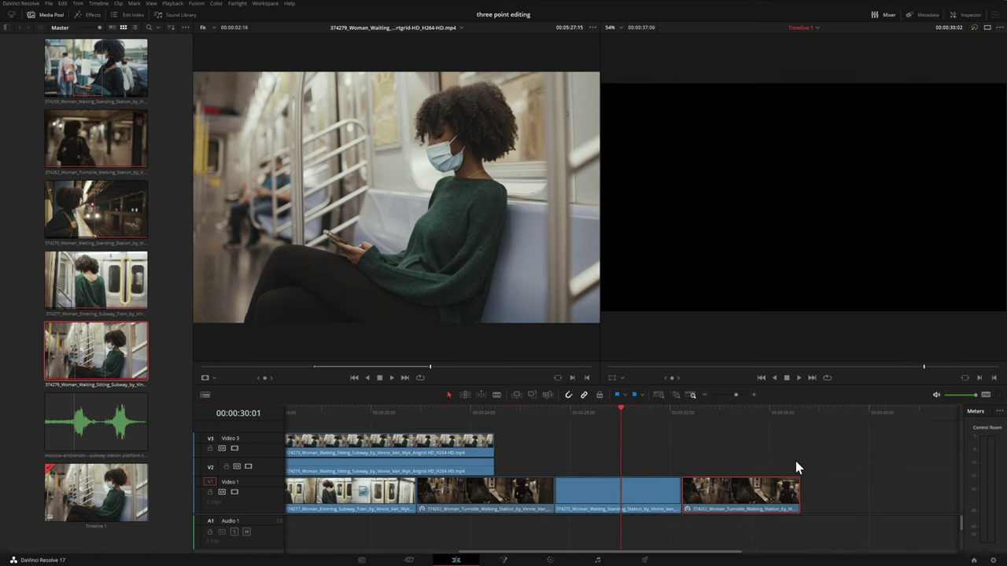
drag(725, 418, 798, 419)
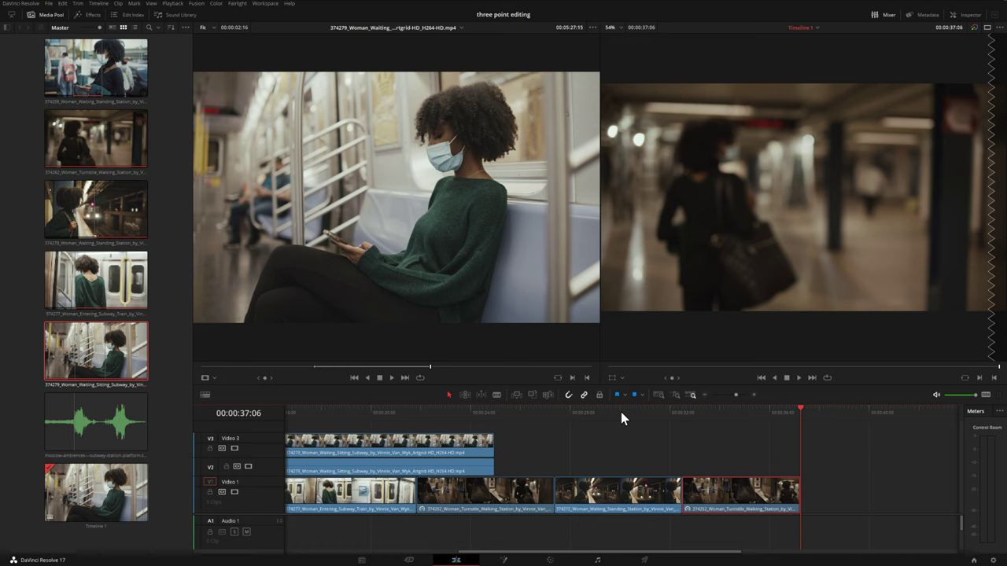
Step: Try a Ripple Overwrite of the platform clip at 00:00:29:13 with the marked sitting-in-subway range, and undo it
drag(621, 412, 608, 415)
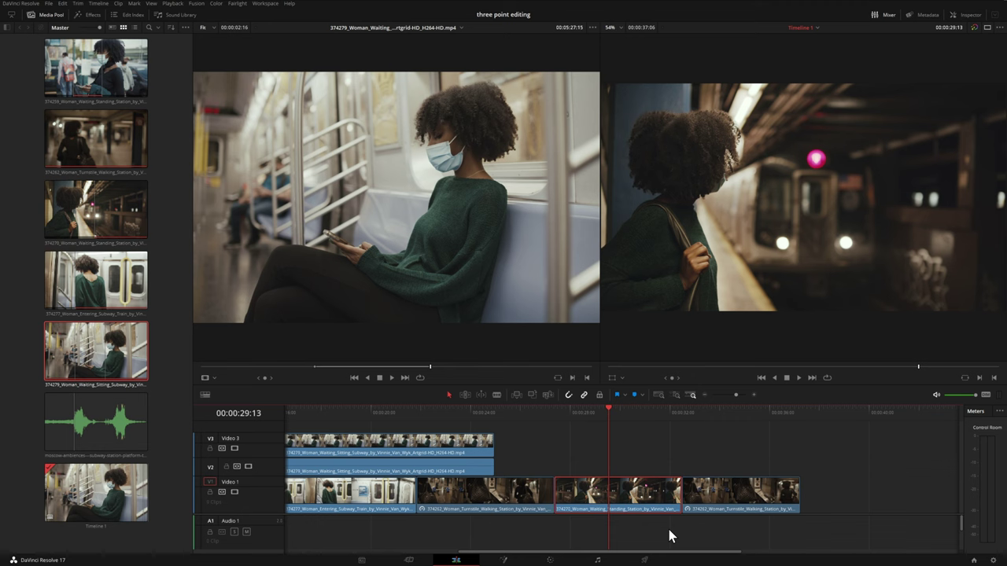
drag(519, 323, 950, 268)
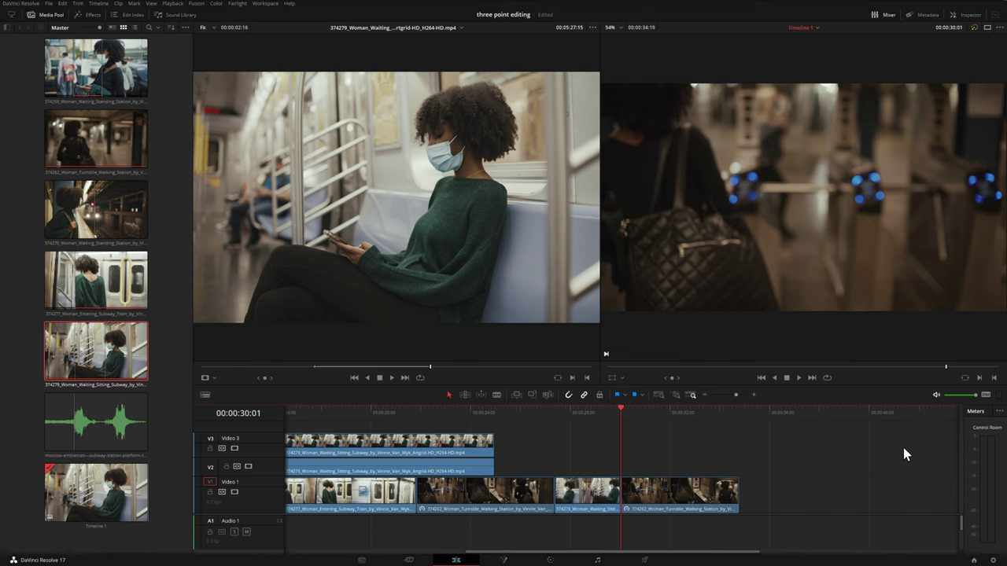
key(ctrl+z)
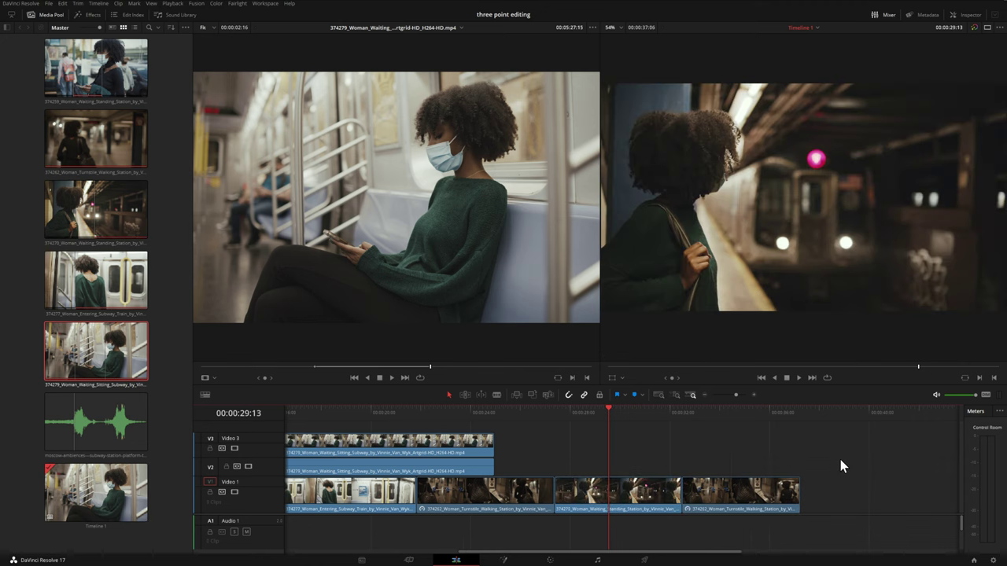